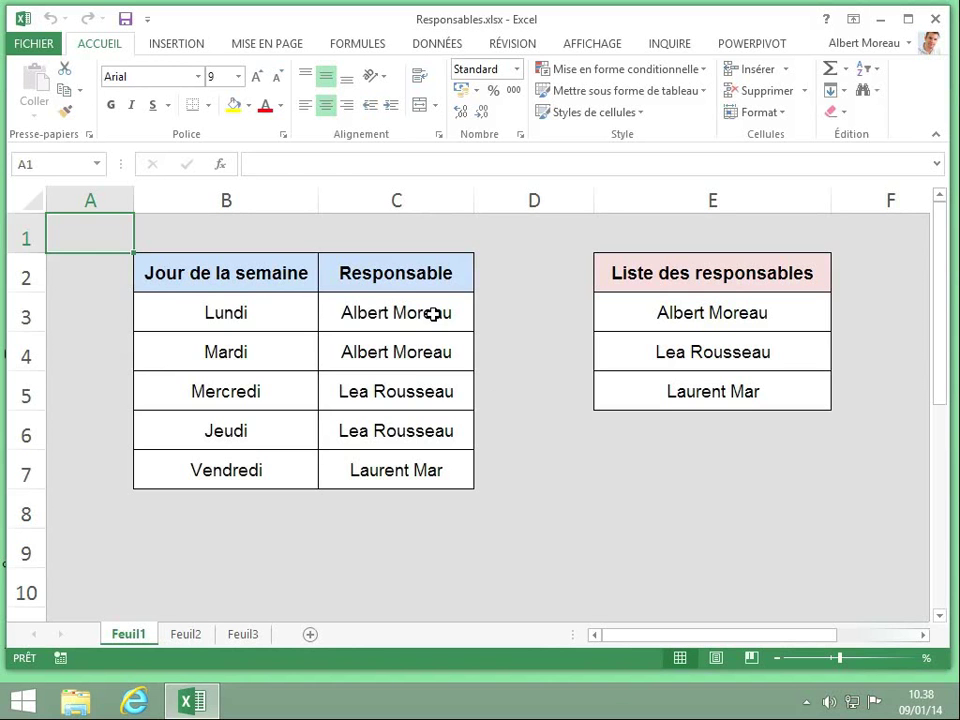
Select the five Responsable names in cells C3:C7.
drag(432, 314, 428, 467)
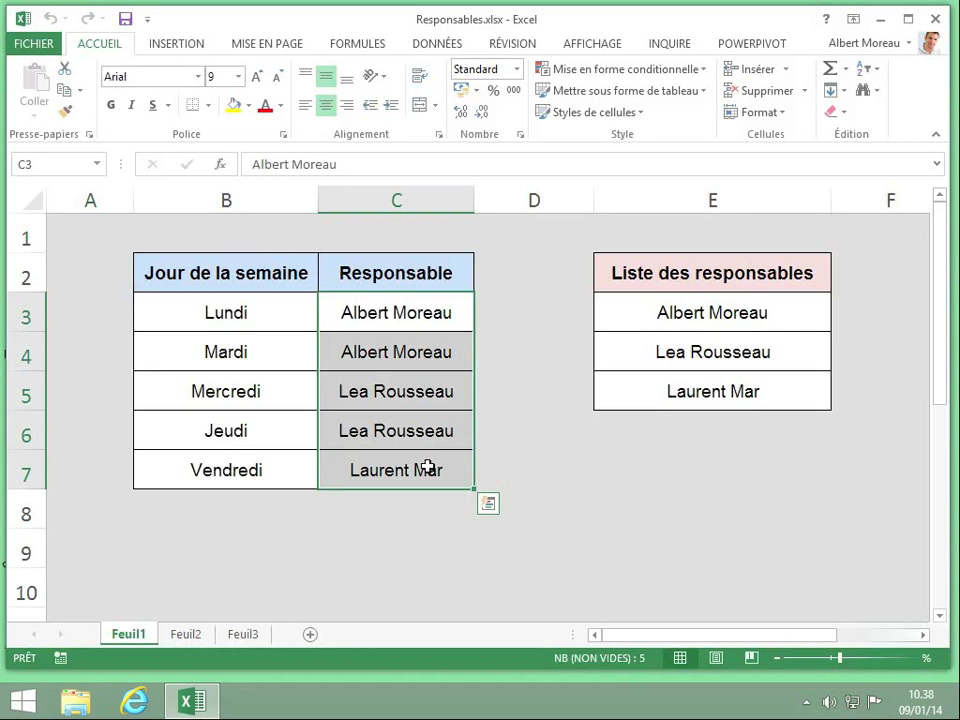
Uncheck Verrouillée in Format de cellule > Protection for C3:C7.
right_click(412, 407)
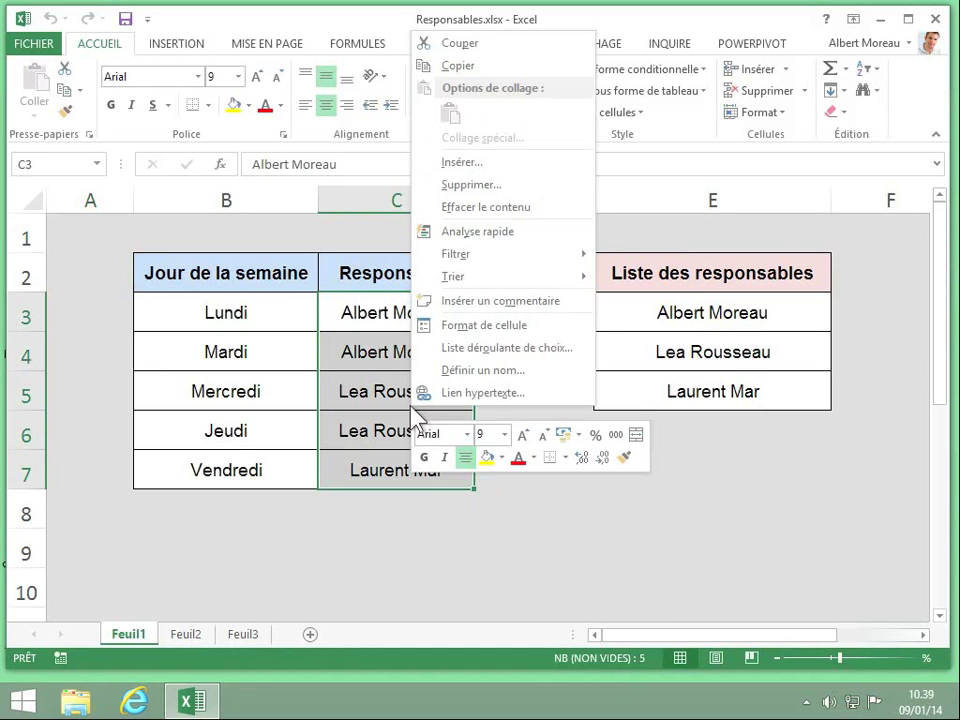
click(477, 330)
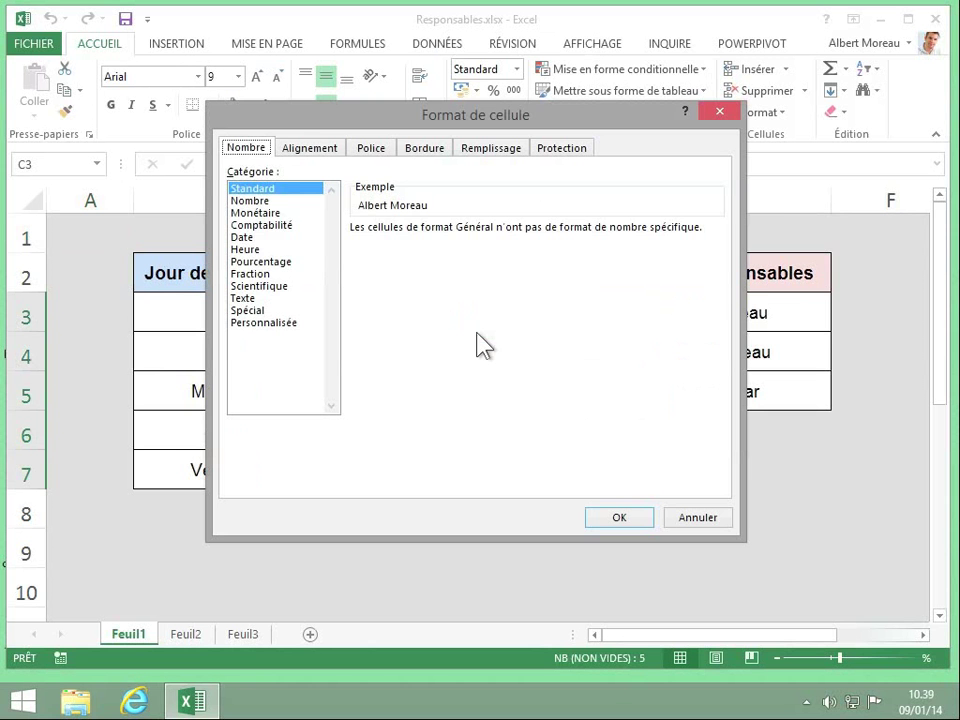
click(564, 150)
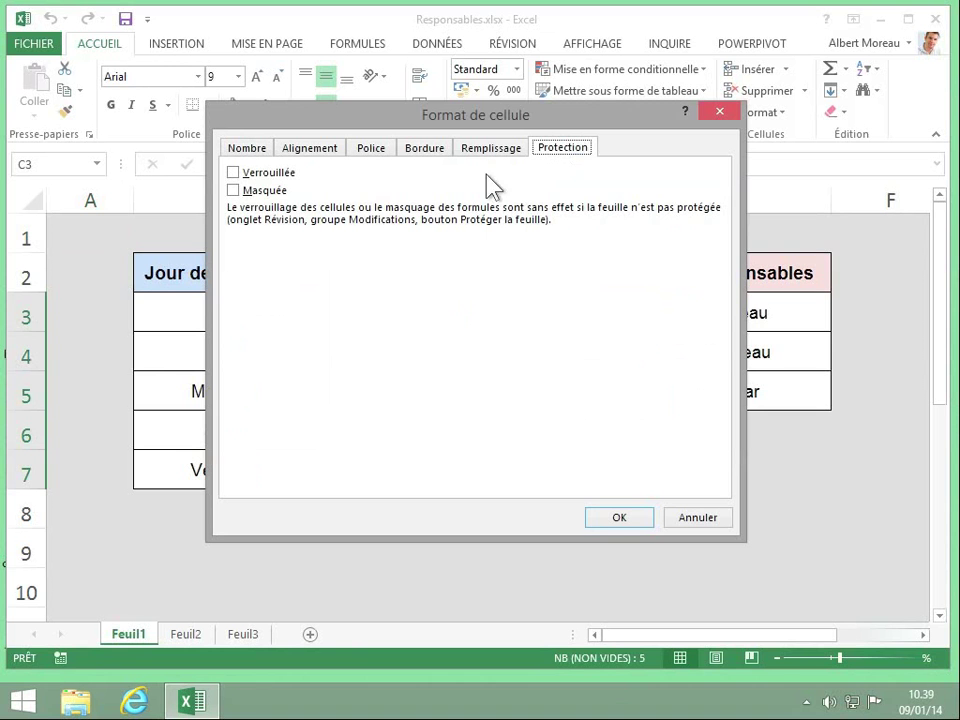
click(233, 173)
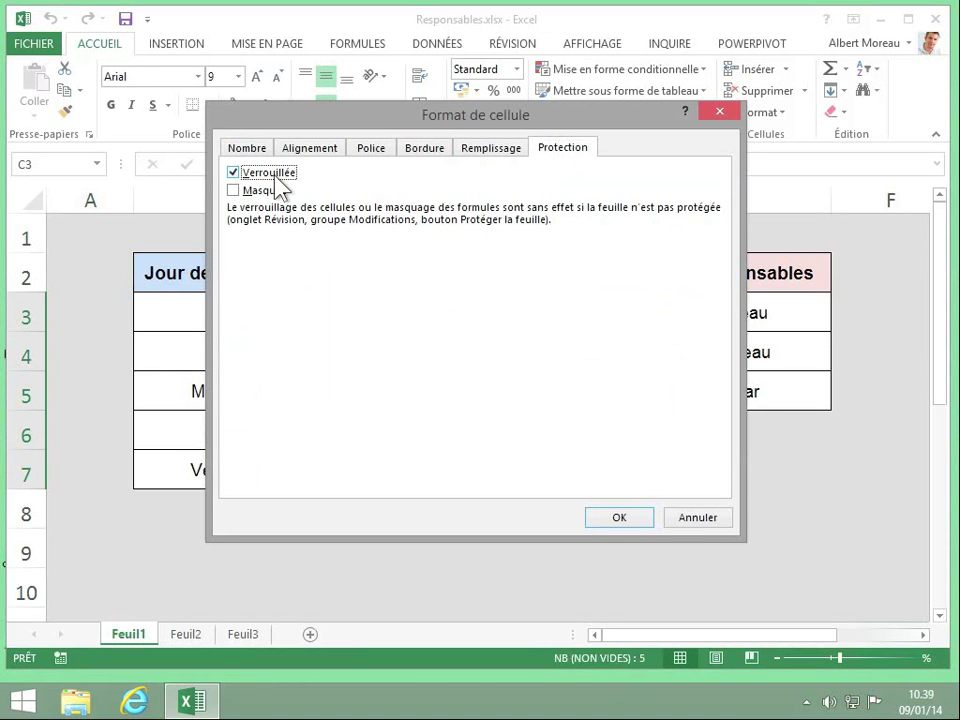
click(233, 174)
click(619, 517)
Check that Mercredi cell B5 remains Verrouillée in its Protection settings.
click(316, 391)
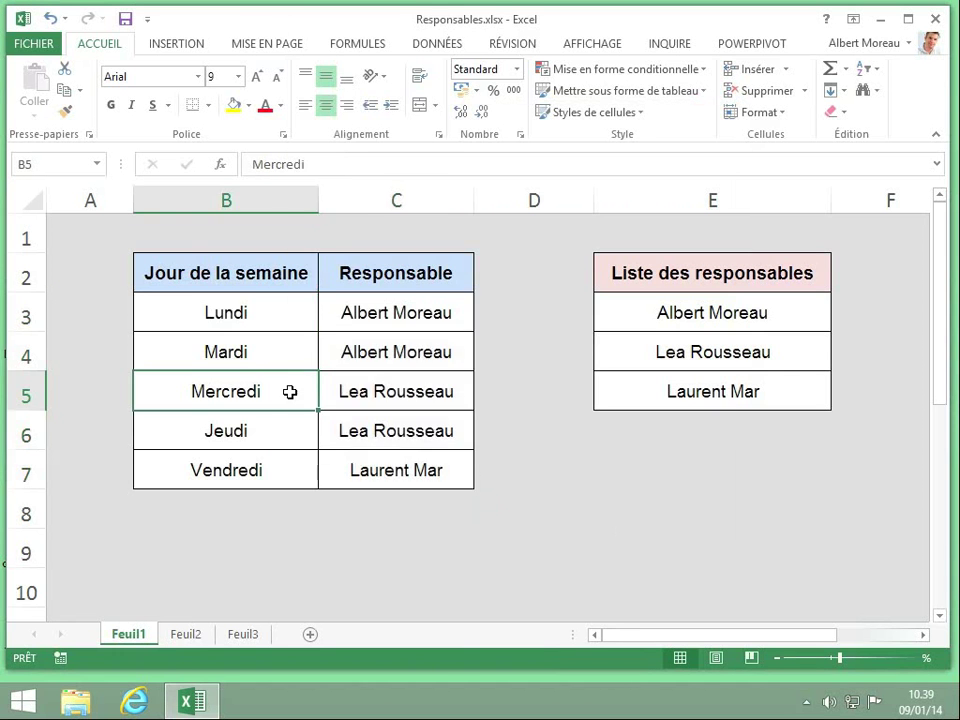
right_click(297, 401)
click(347, 314)
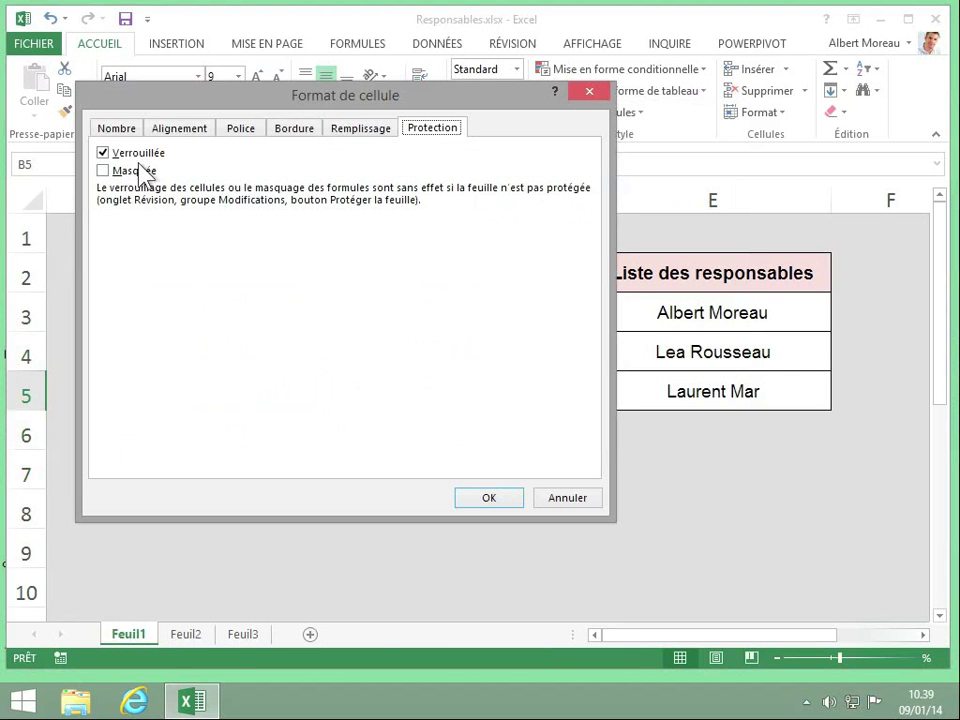
click(489, 500)
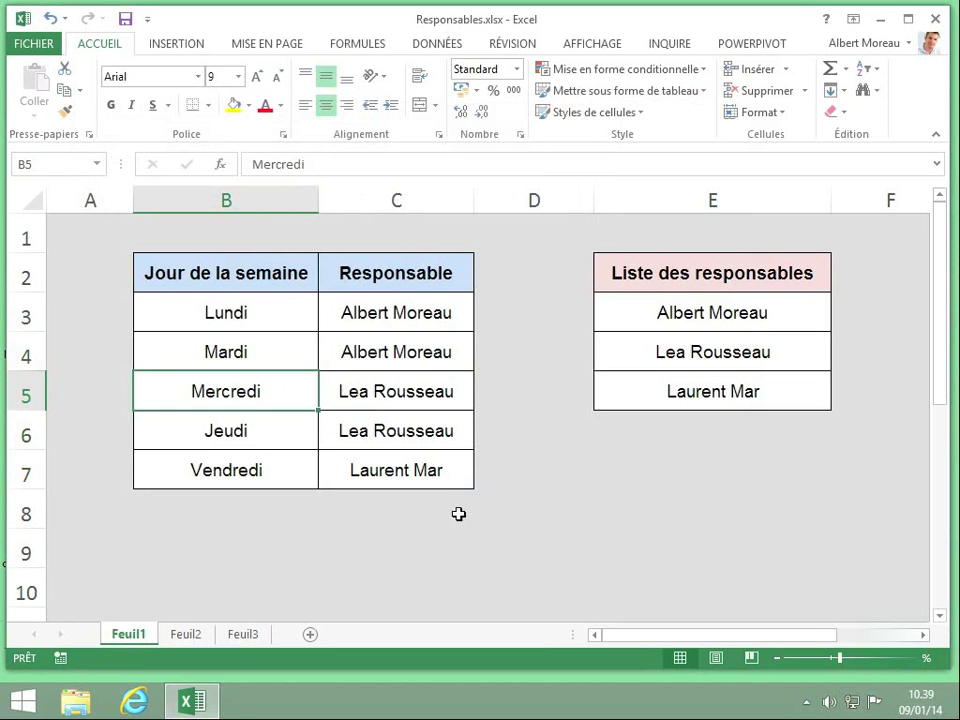
Protect sheet Feuil1 with a confirmed password, allowing sorting (Tri).
right_click(133, 641)
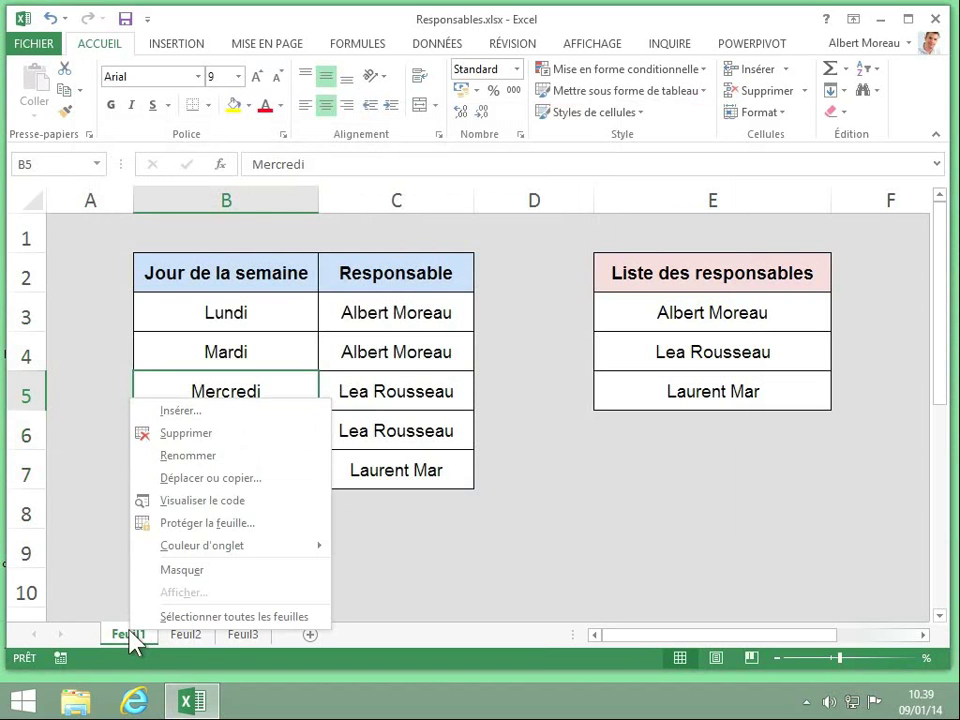
click(200, 523)
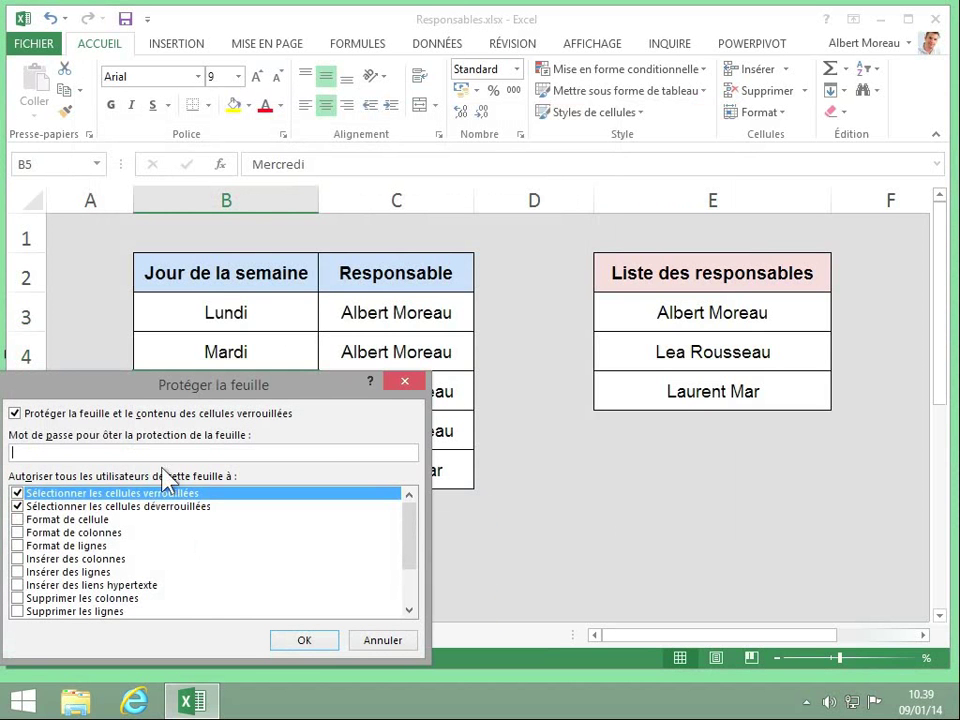
text(password)
key(BackSpace)
key(BackSpace)
key(BackSpace)
key(BackSpace)
key(BackSpace)
key(BackSpace)
key(BackSpace)
key(BackSpace)
text(12345678)
drag(411, 568, 413, 606)
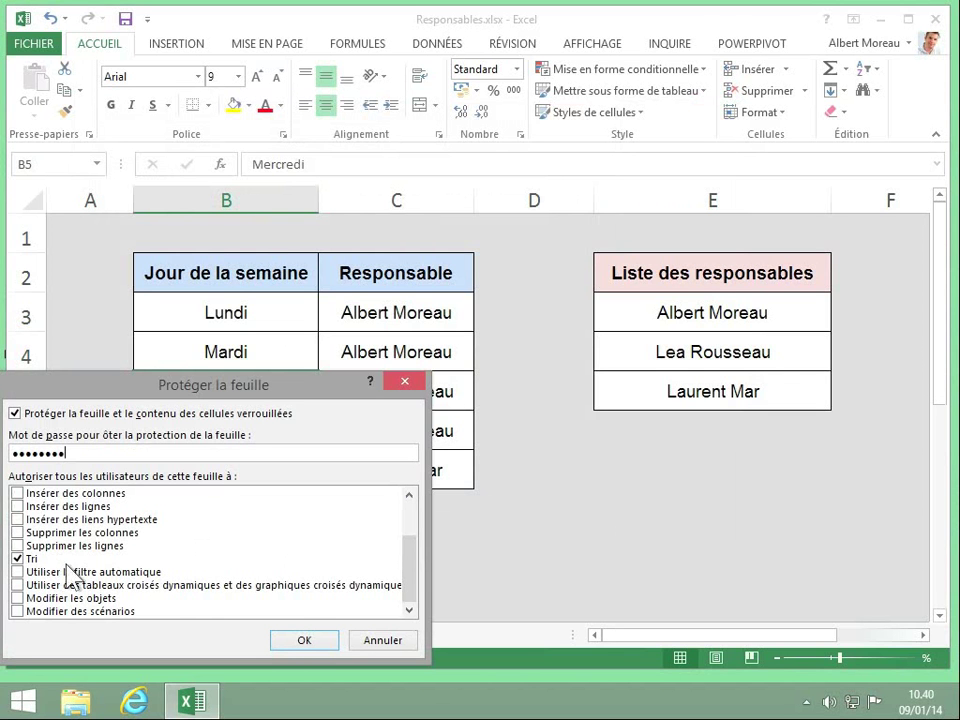
click(298, 645)
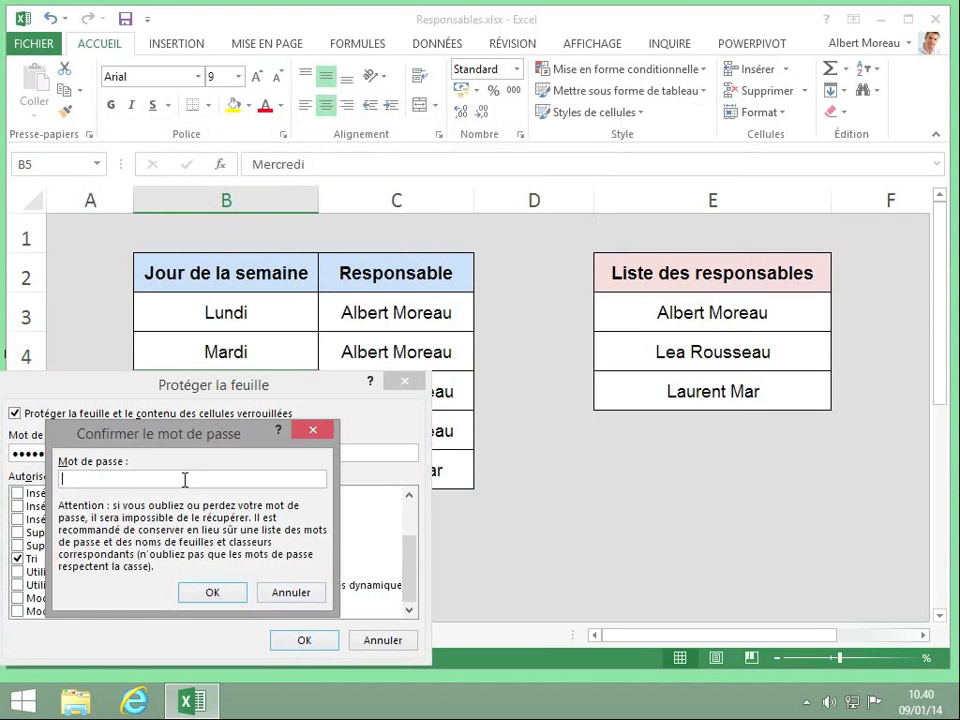
text(********)
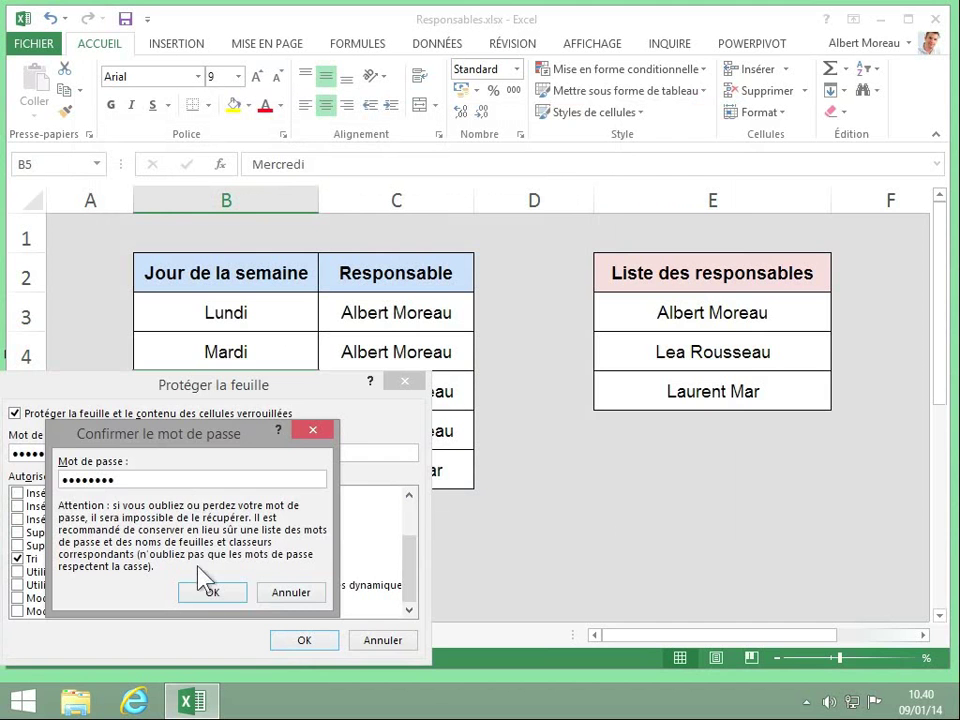
click(211, 593)
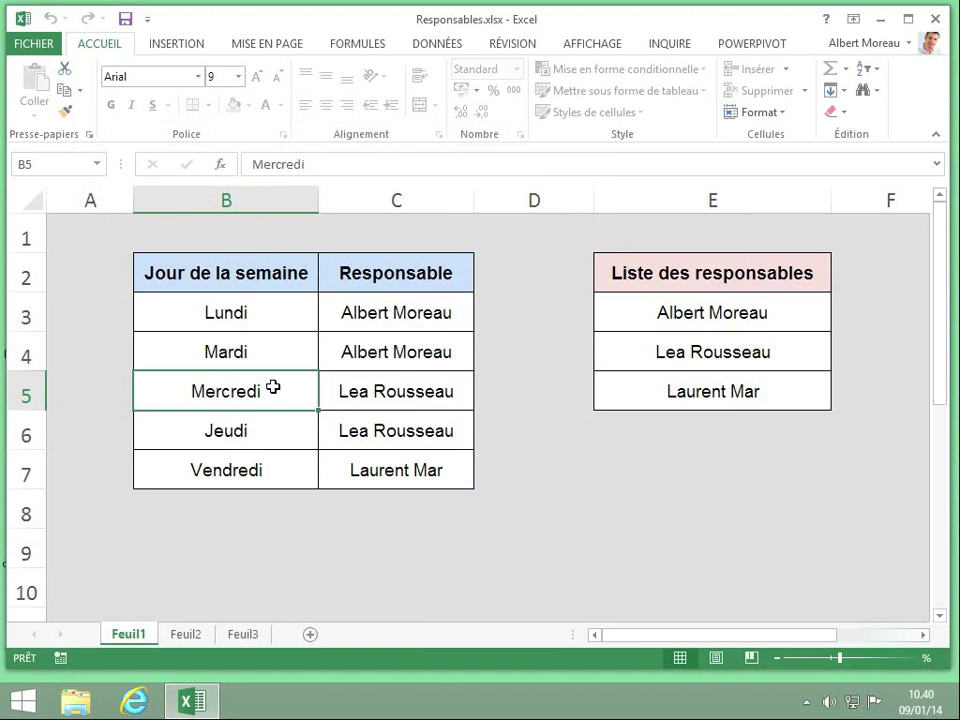
double_click(273, 388)
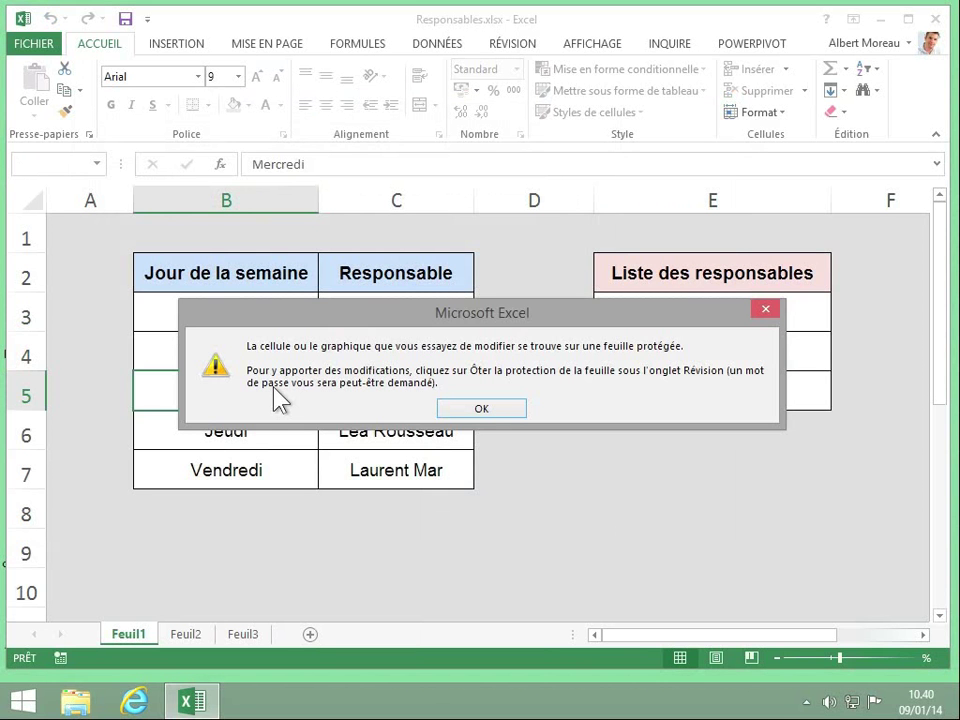
click(505, 409)
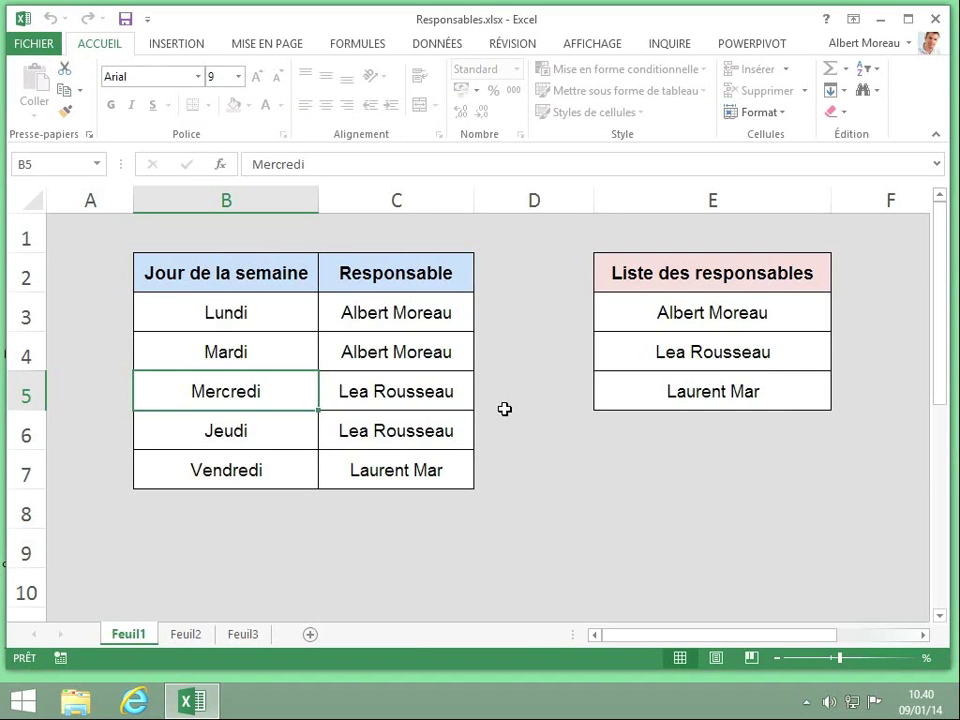
double_click(420, 391)
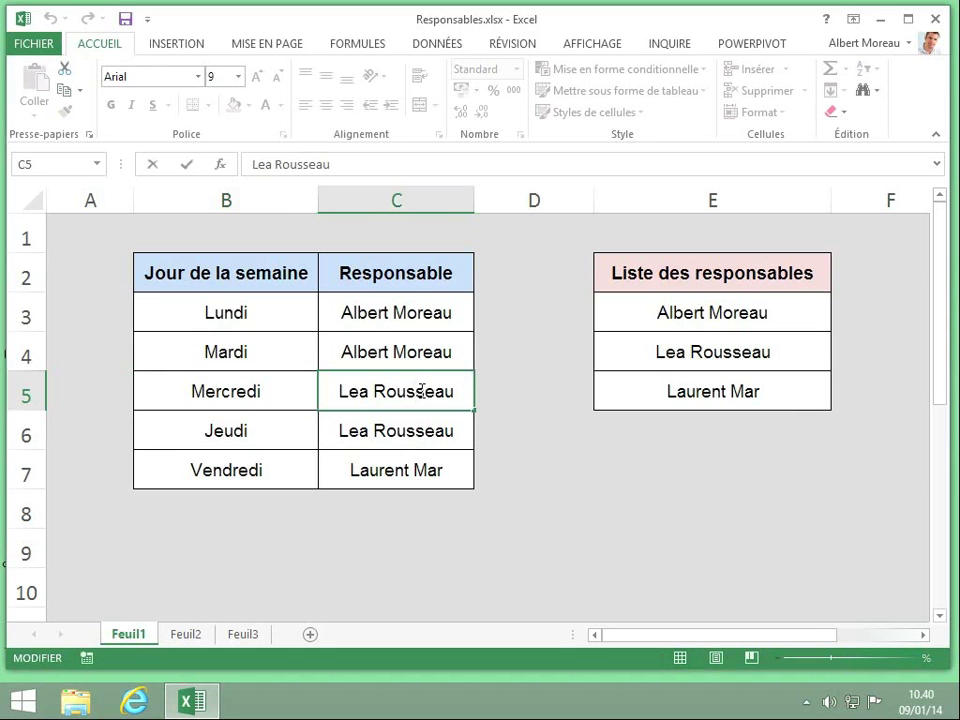
key(BackSpace)
key(BackSpace)
key(BackSpace)
key(BackSpace)
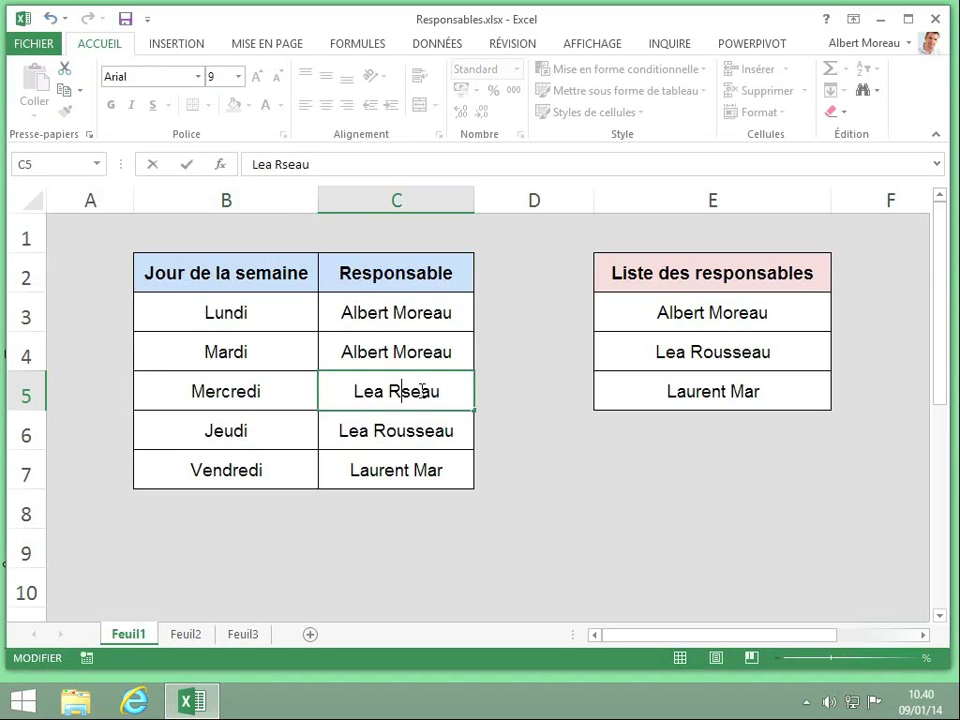
text(Rous)
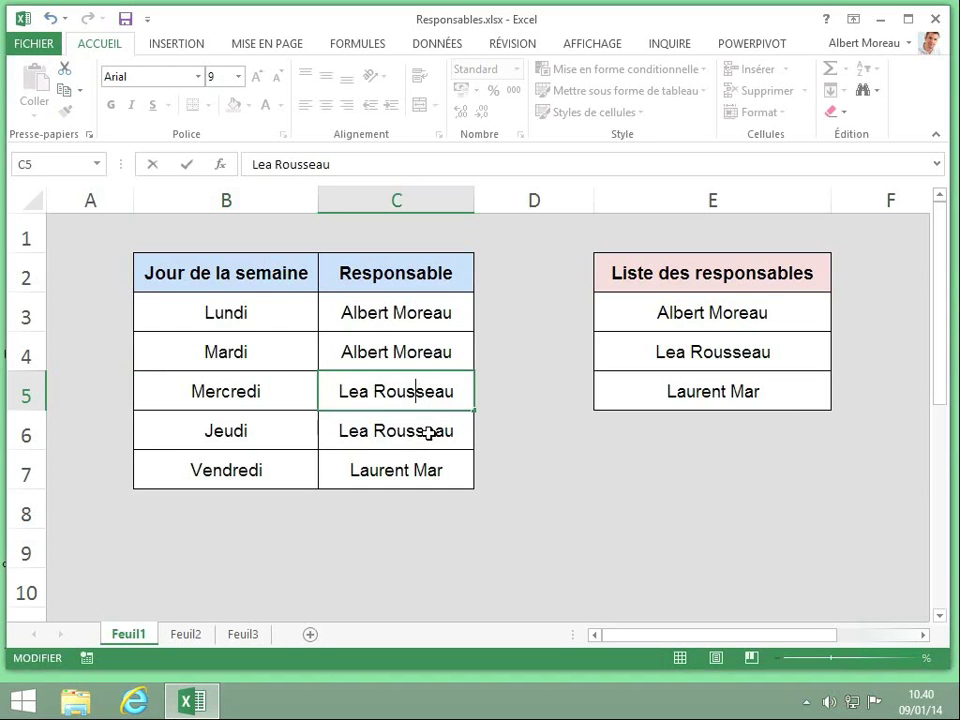
key(Return)
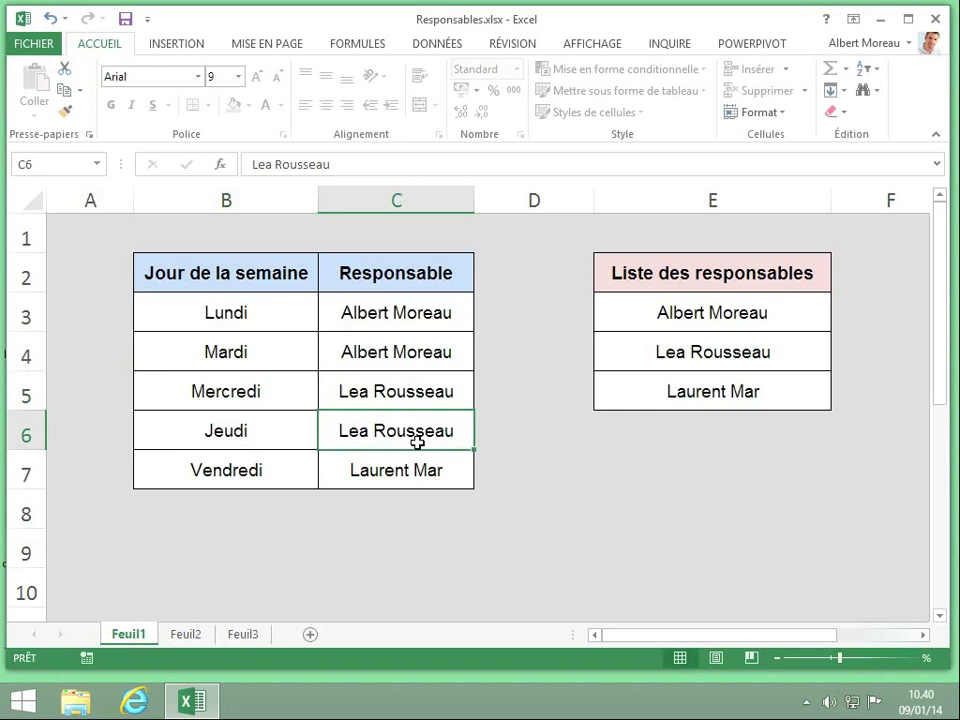
Remove the Feuil1 sheet protection by entering its password.
right_click(135, 634)
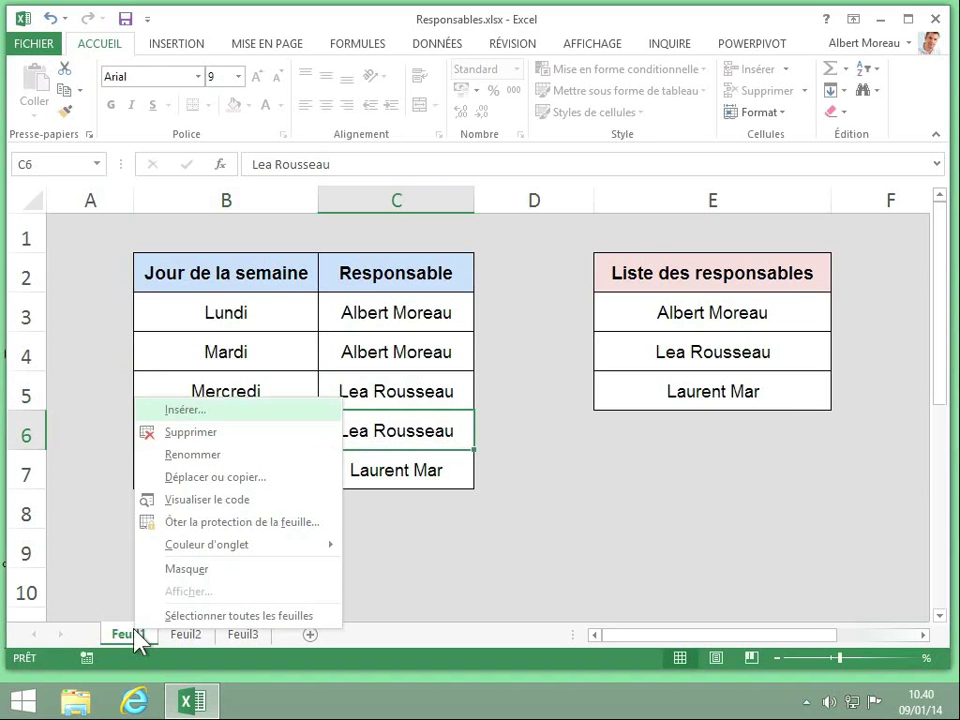
click(269, 522)
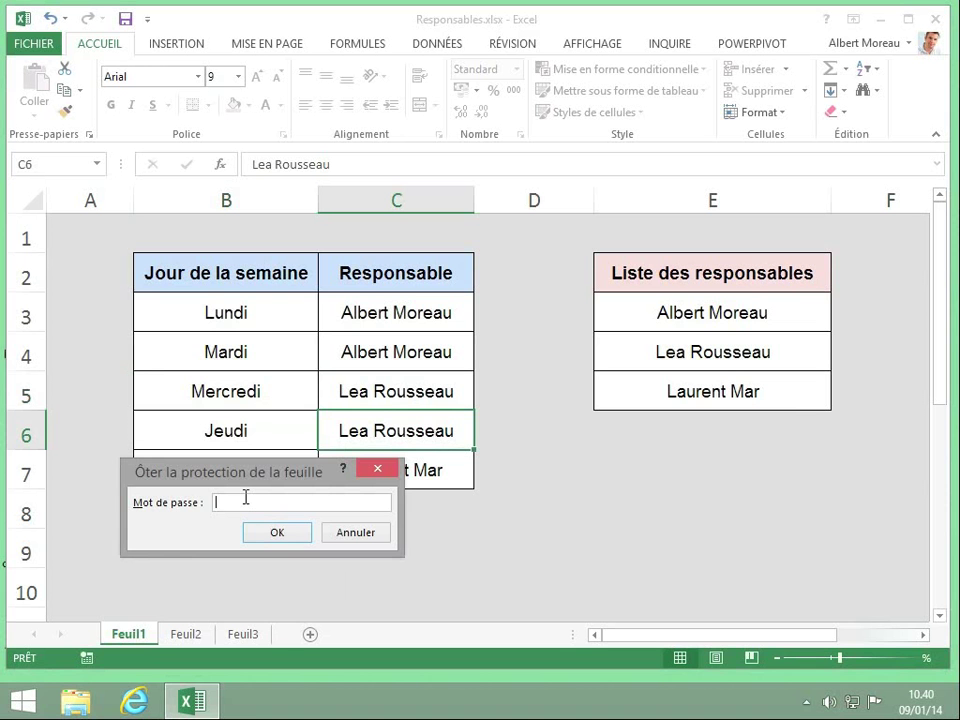
text(********)
key(Return)
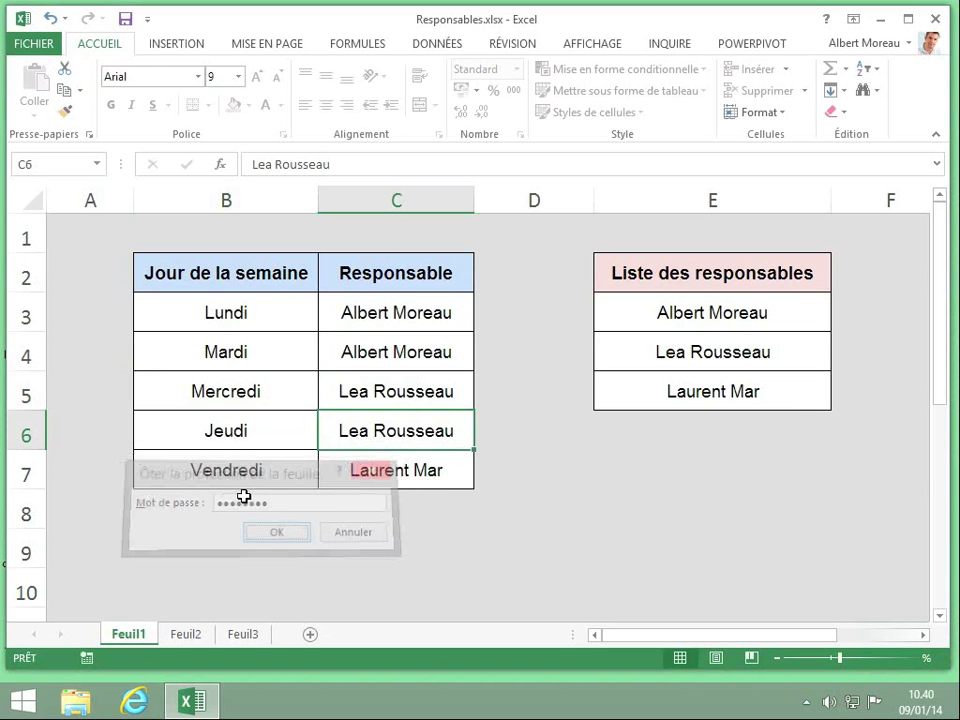
Edit cell B5 so it reads Mercredi, then show the Révision tab.
double_click(284, 397)
click(233, 393)
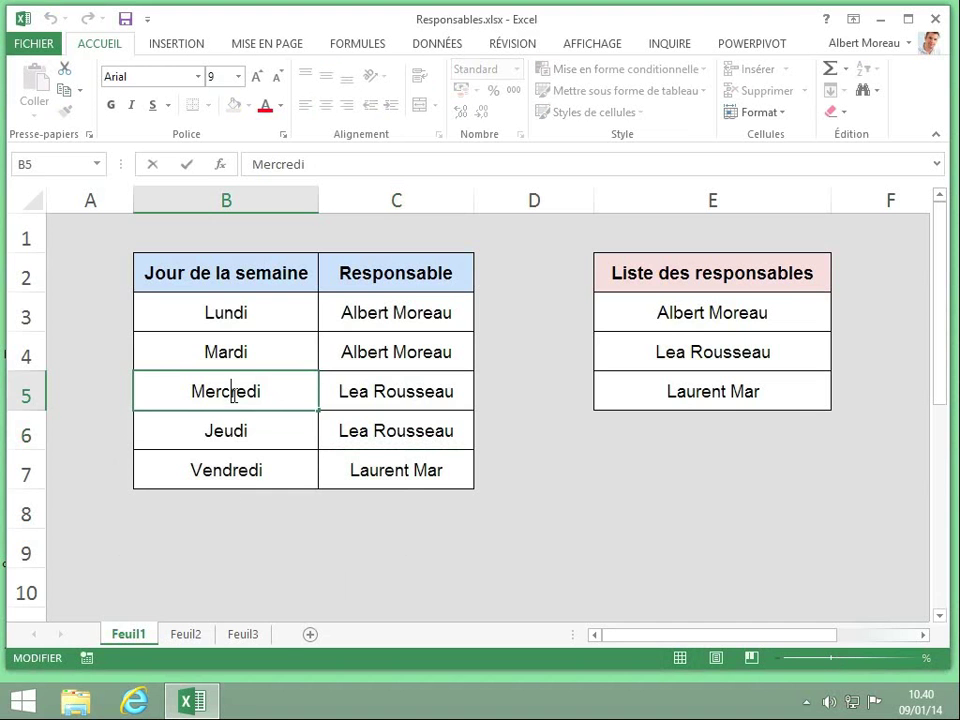
key(BackSpace)
key(Delete)
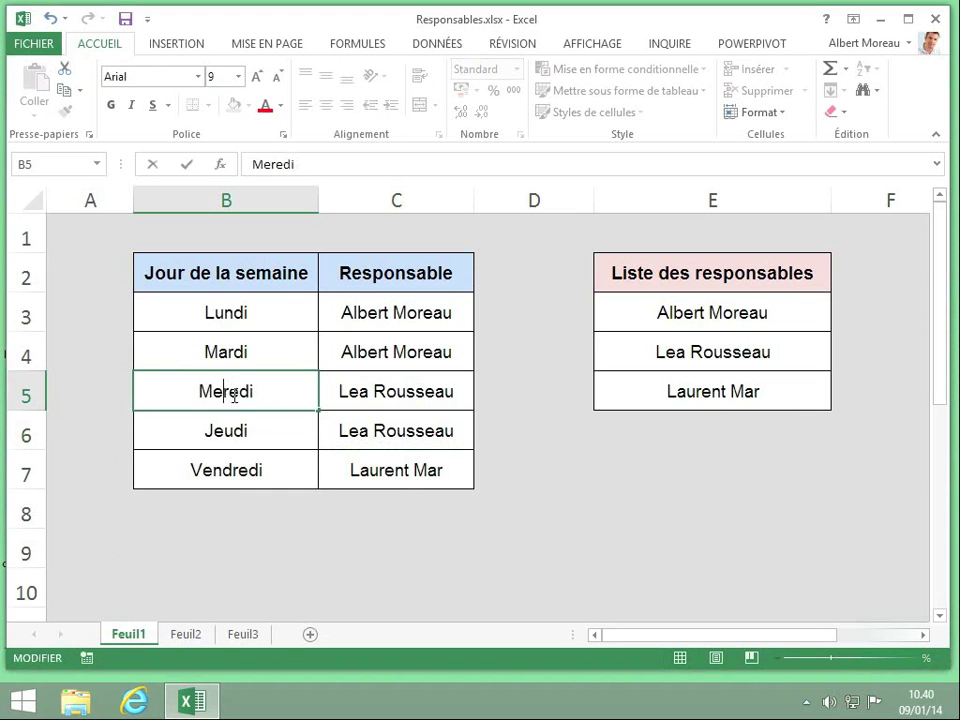
text(rc)
key(Return)
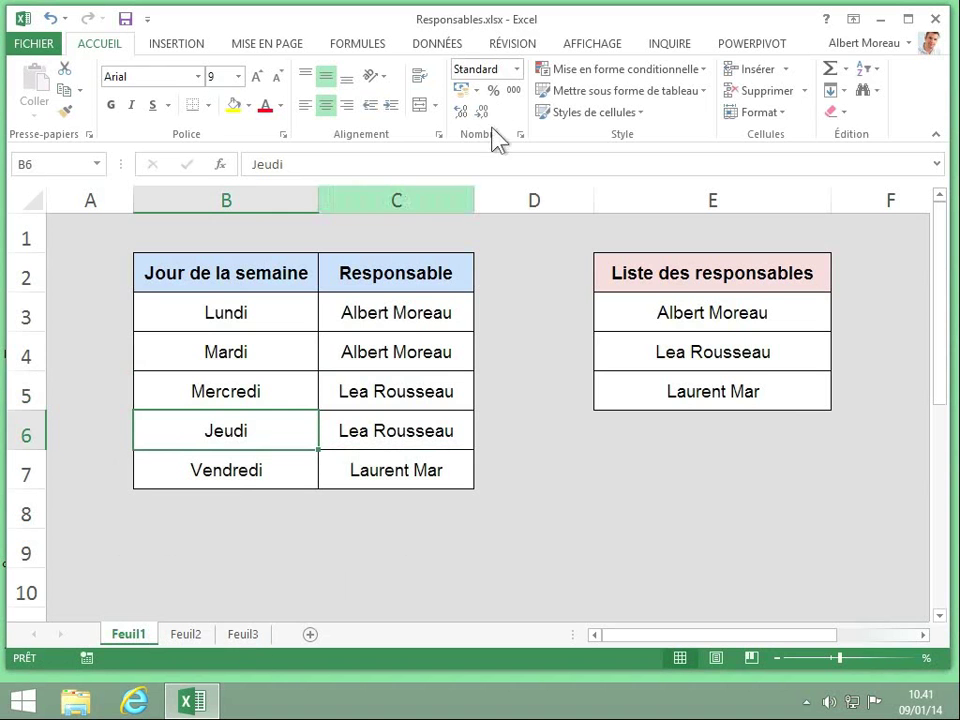
click(510, 47)
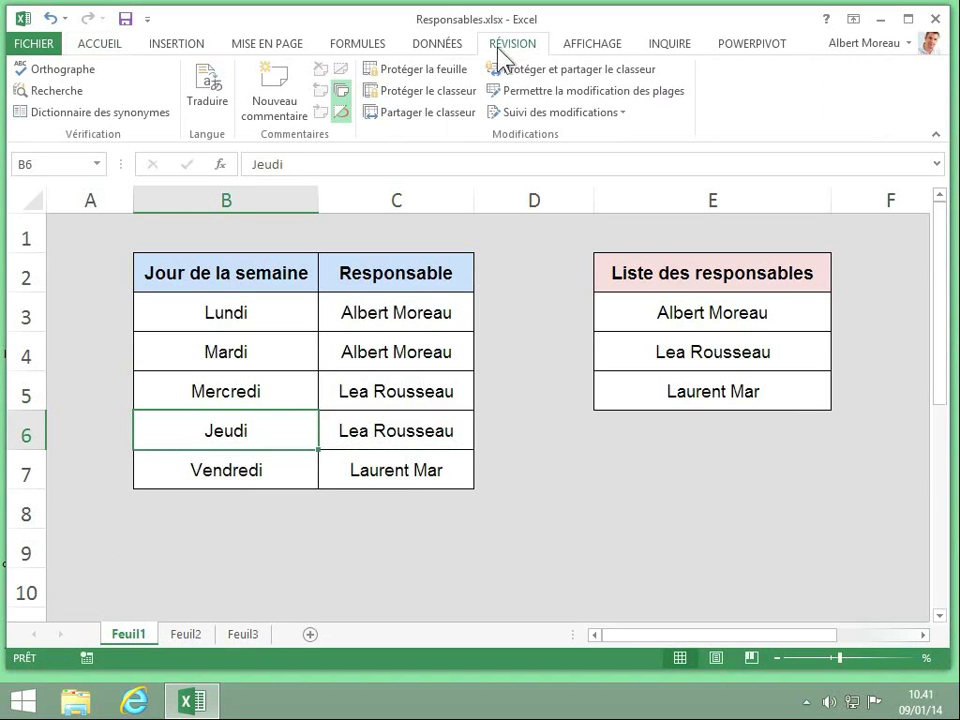
Protect the Responsables workbook structure with a password, retyped to confirm.
click(417, 92)
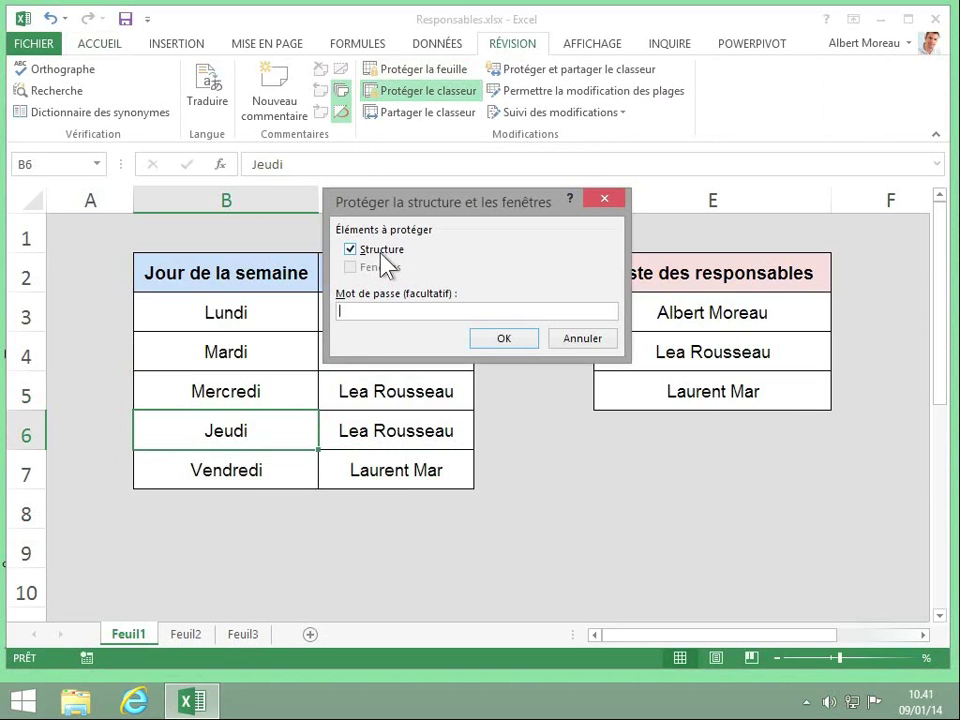
text(12345678)
click(502, 340)
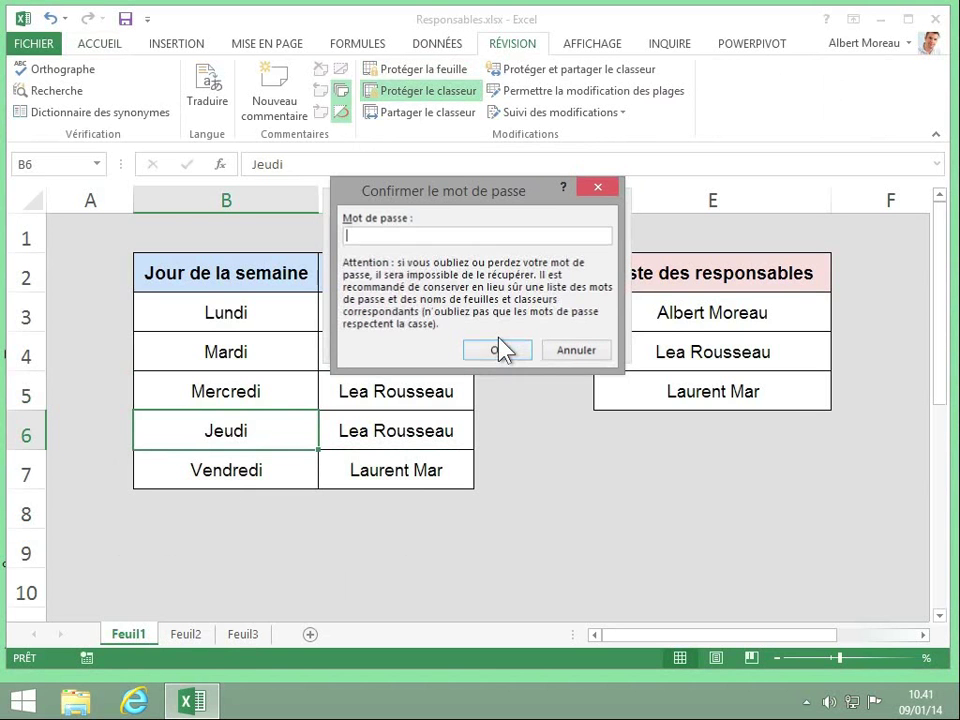
text(12)
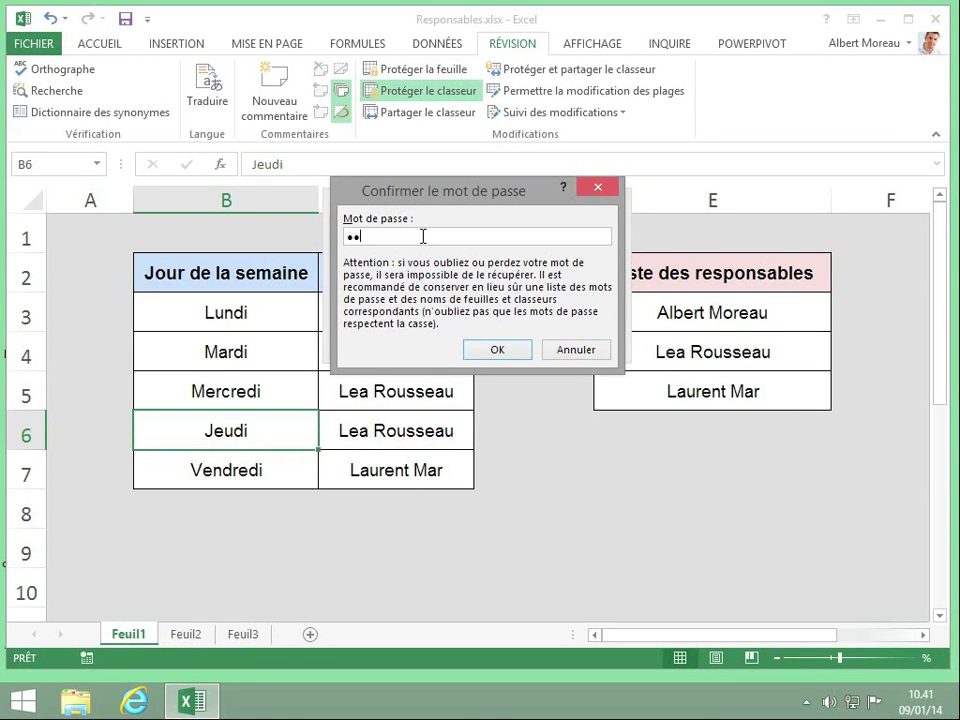
text(345678)
click(496, 351)
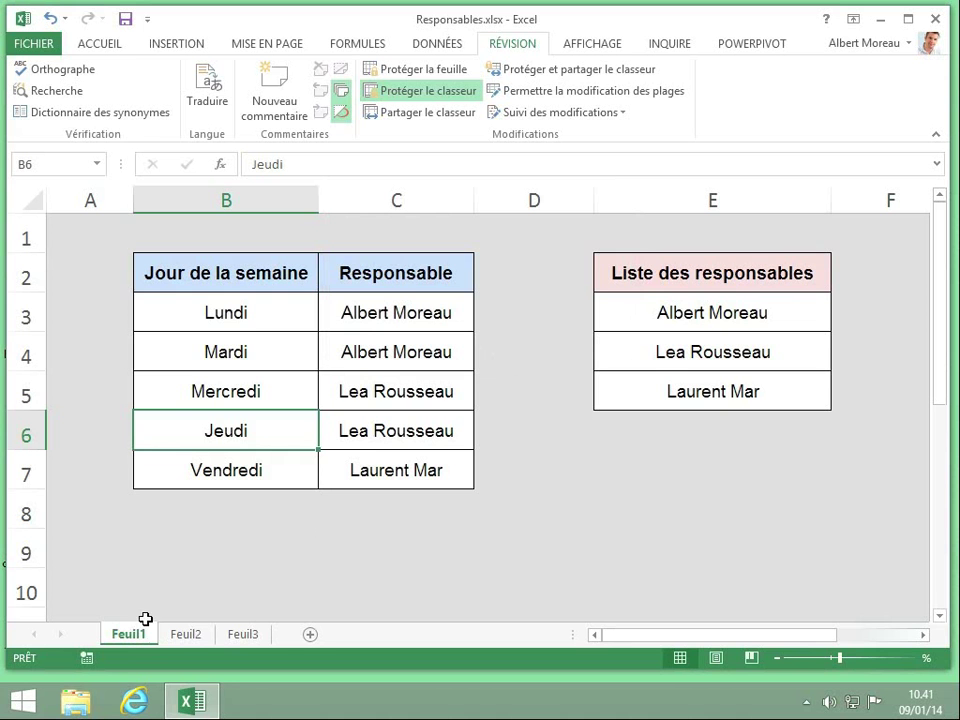
drag(132, 634, 234, 625)
drag(234, 625, 236, 630)
Unprotect the workbook structure with its password and move Feuil1 after Feuil3.
click(416, 90)
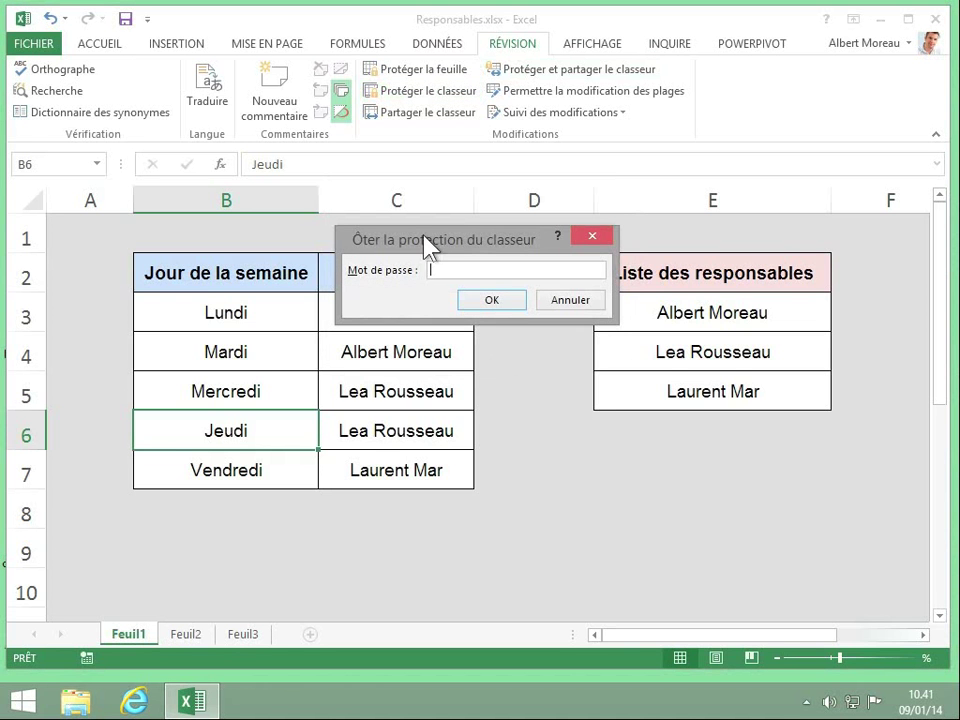
text(12345678)
key(Return)
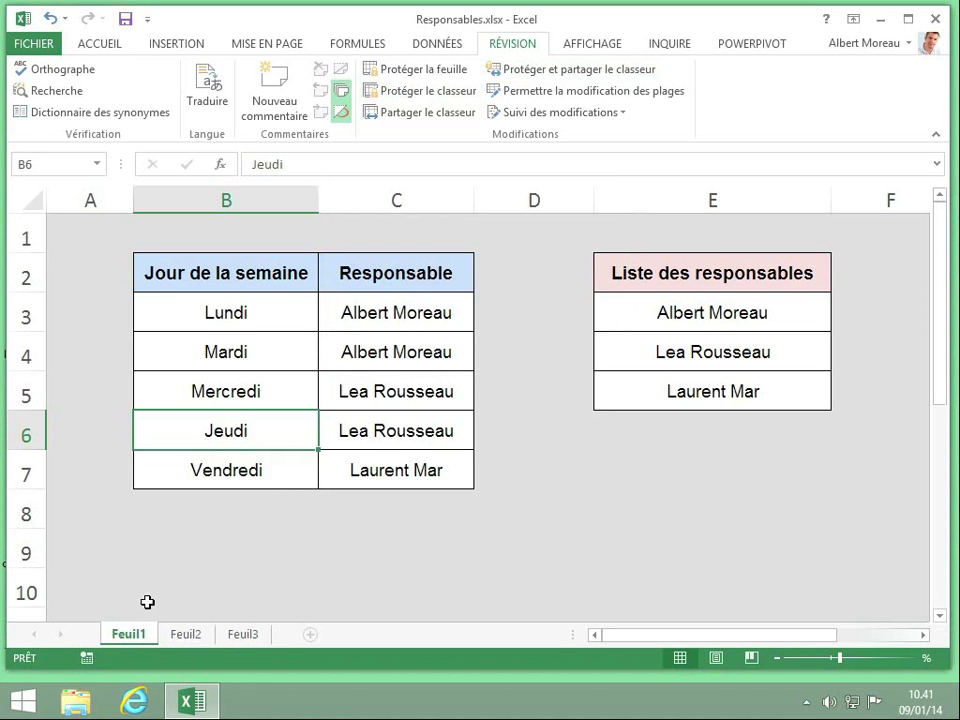
drag(135, 634, 287, 638)
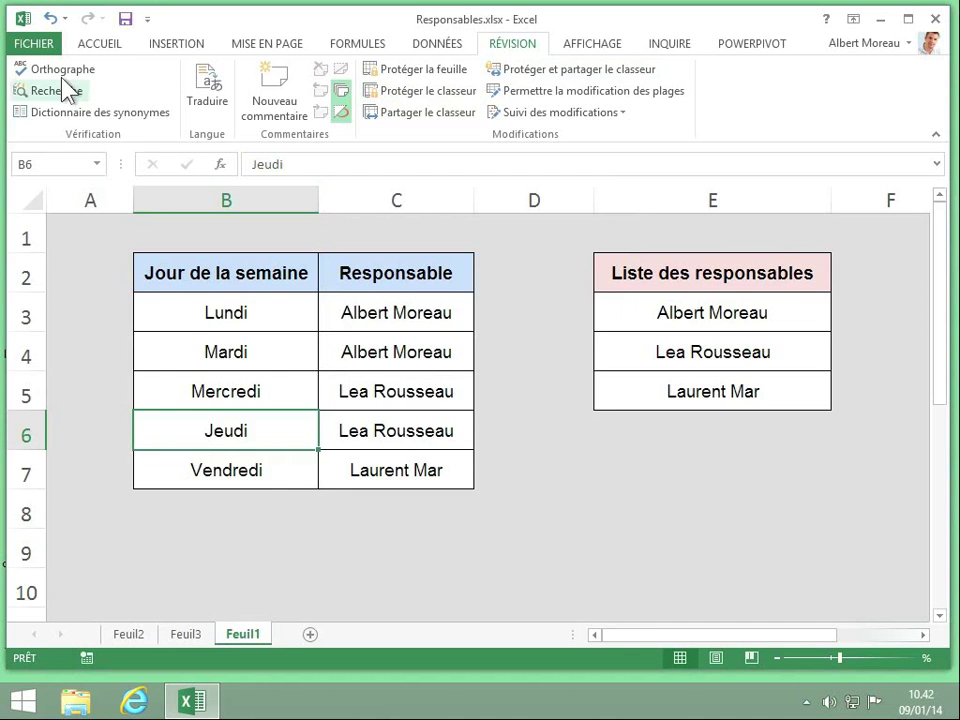
click(38, 46)
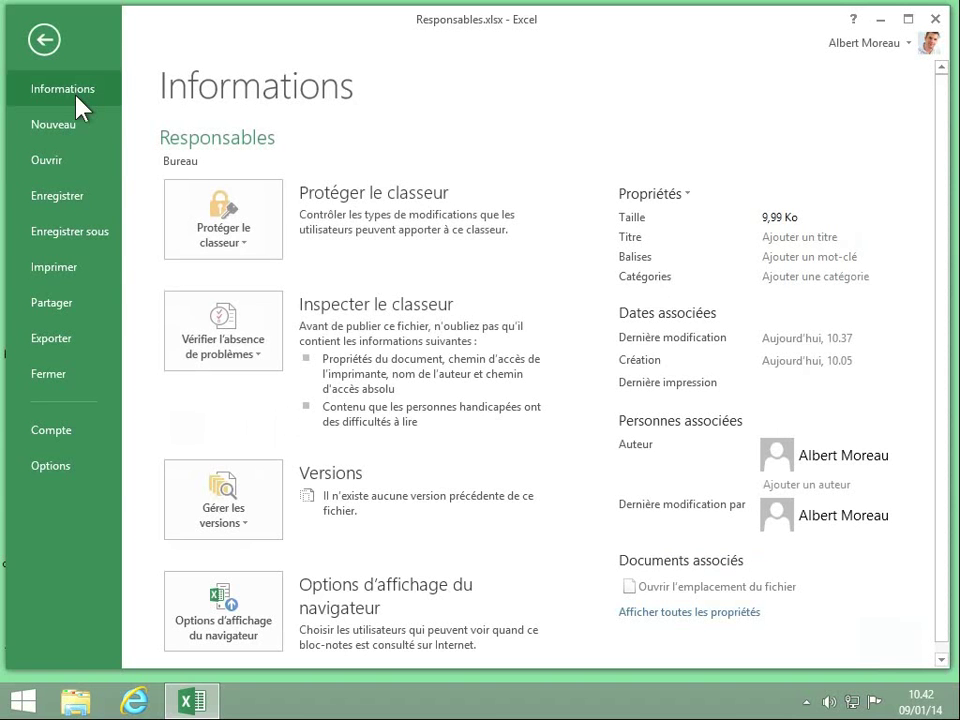
Encrypt Responsables.xlsx with a confirmed opening password and save it.
click(245, 254)
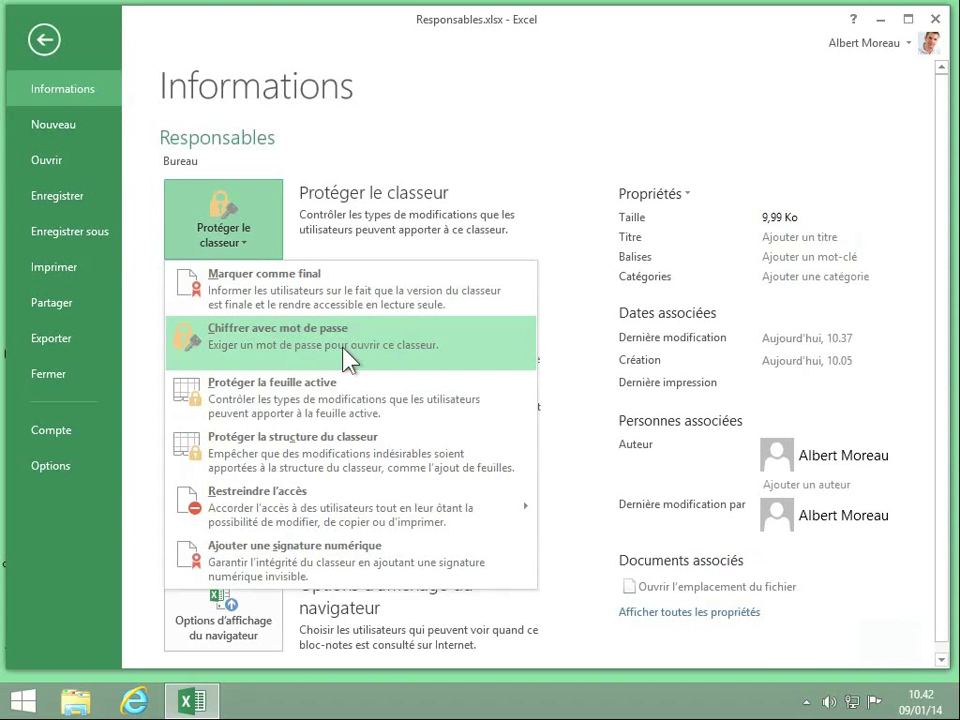
click(266, 348)
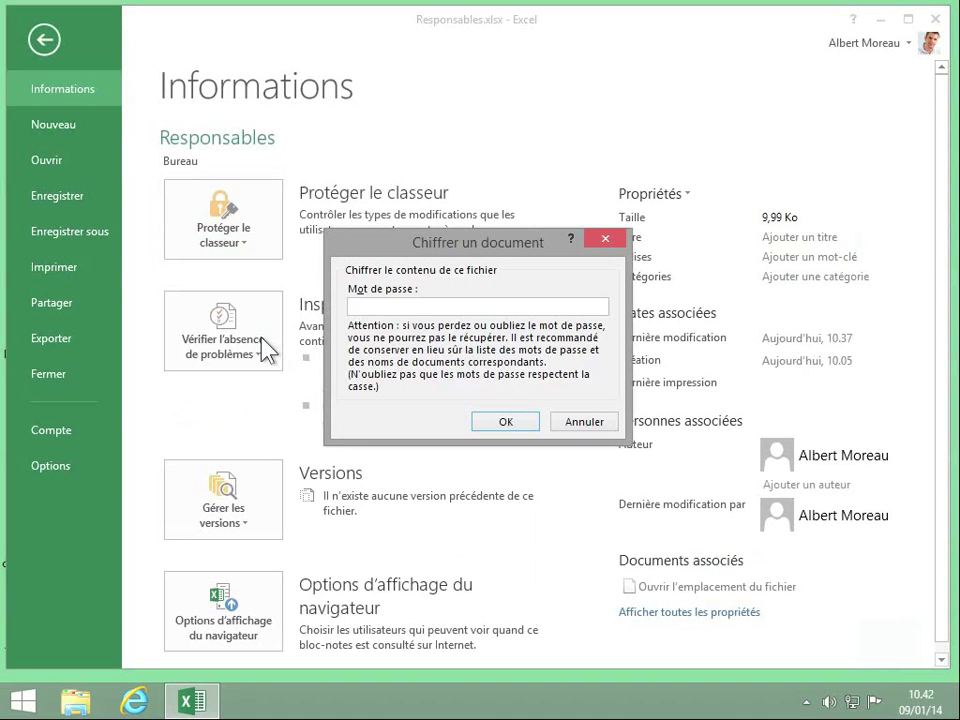
text(123456789)
key(Return)
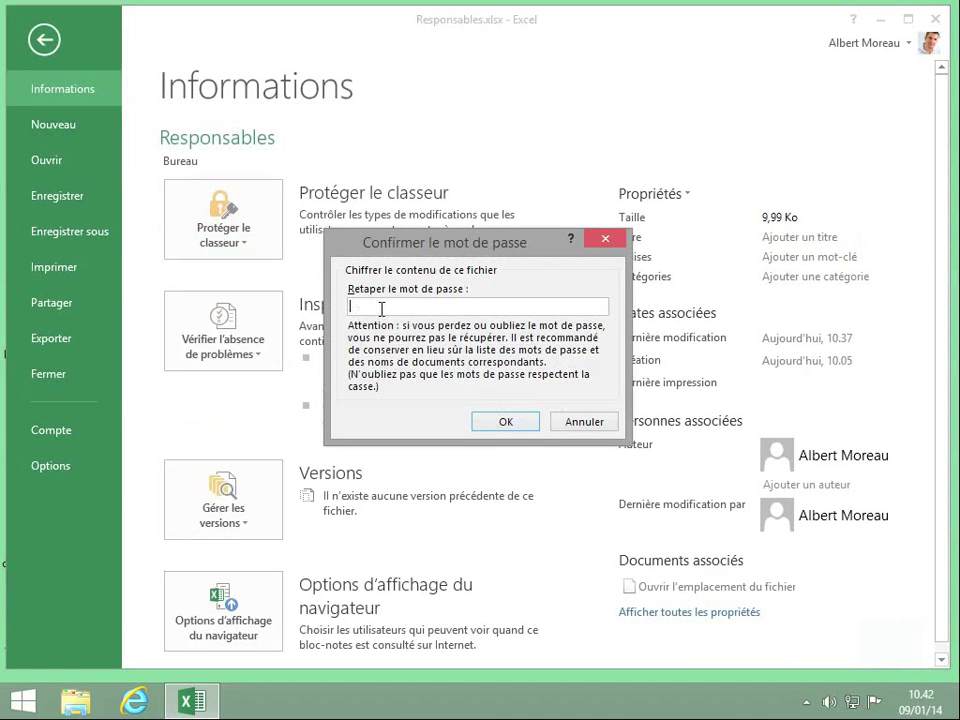
text(123456789)
key(Return)
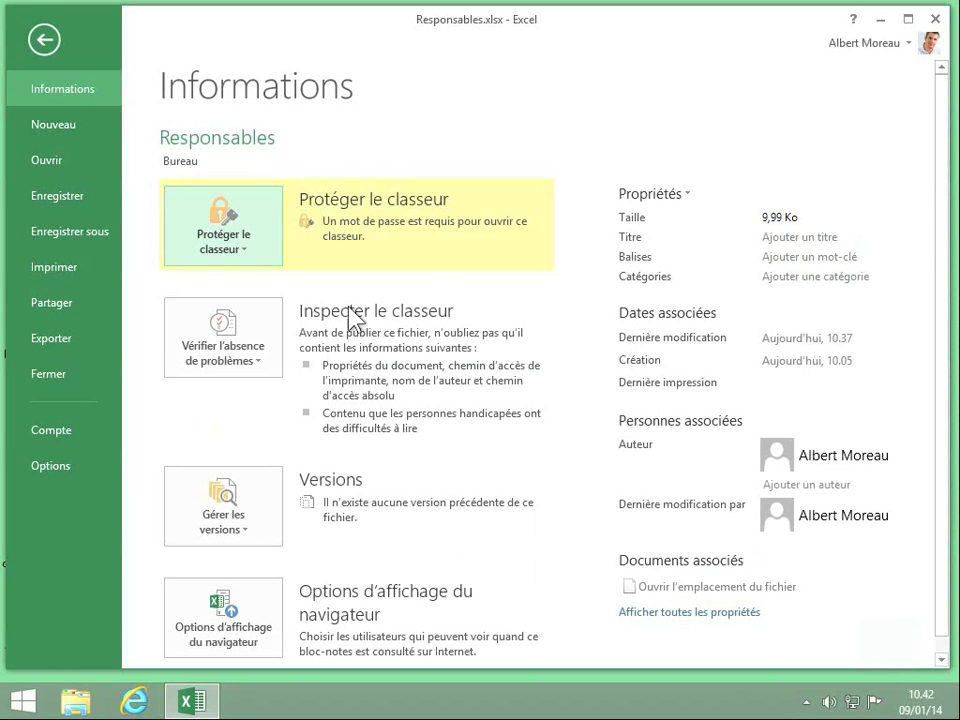
click(71, 196)
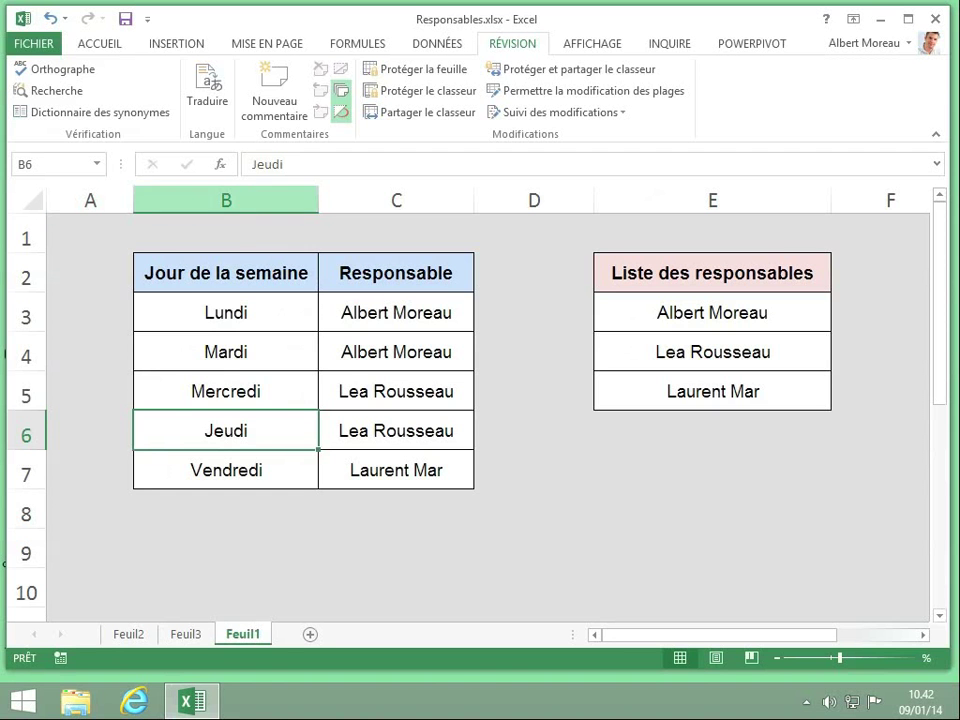
Close Excel, relaunch it and reopen Responsables.xlsx from the recent files.
click(935, 19)
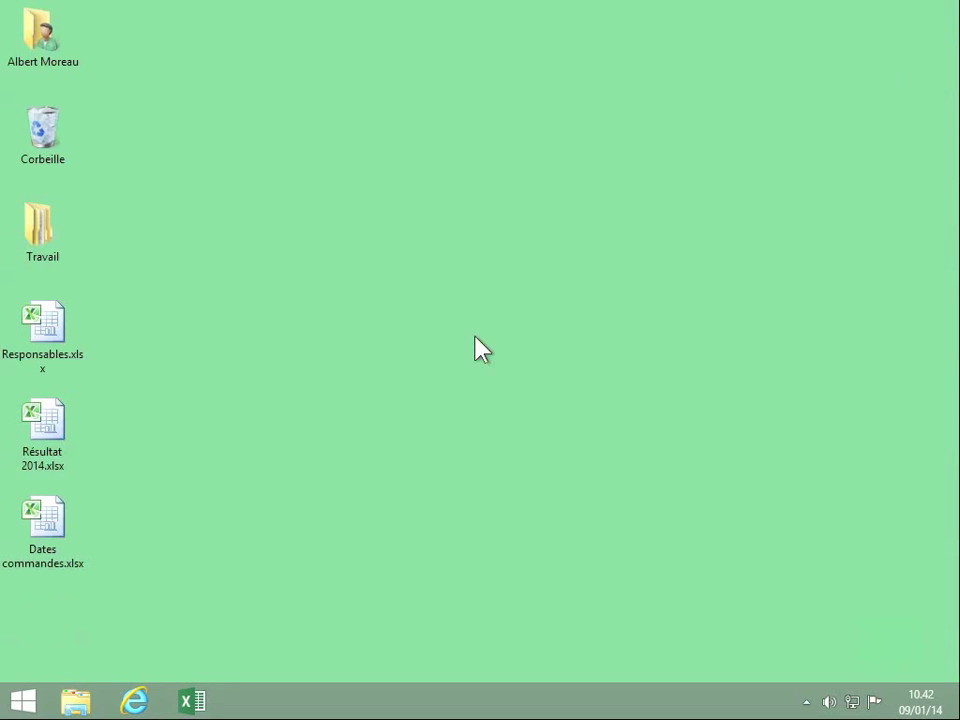
click(192, 700)
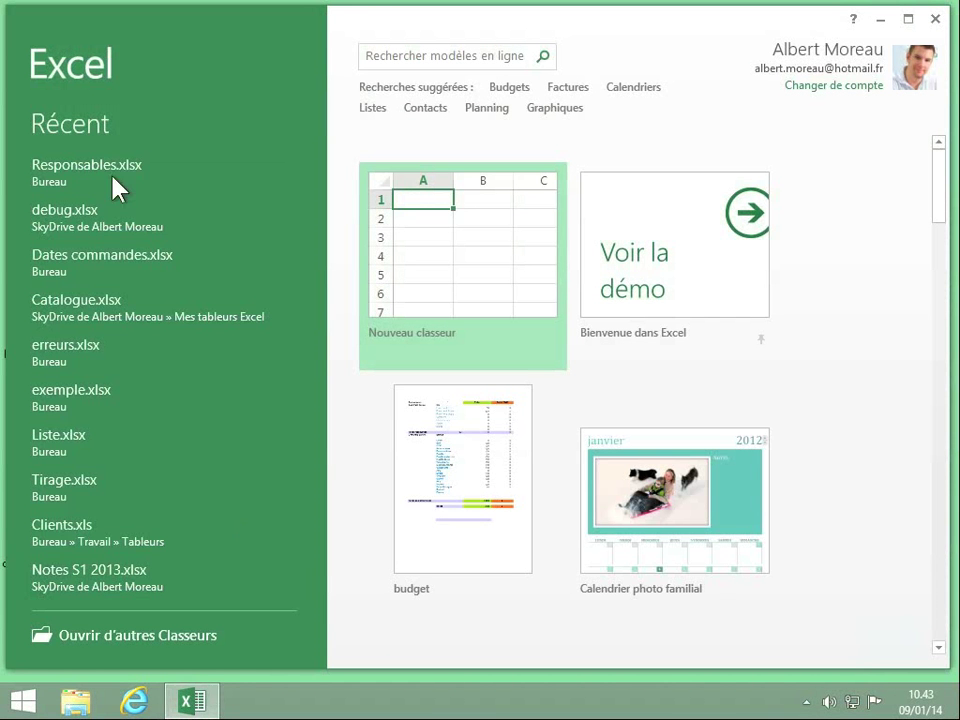
click(75, 168)
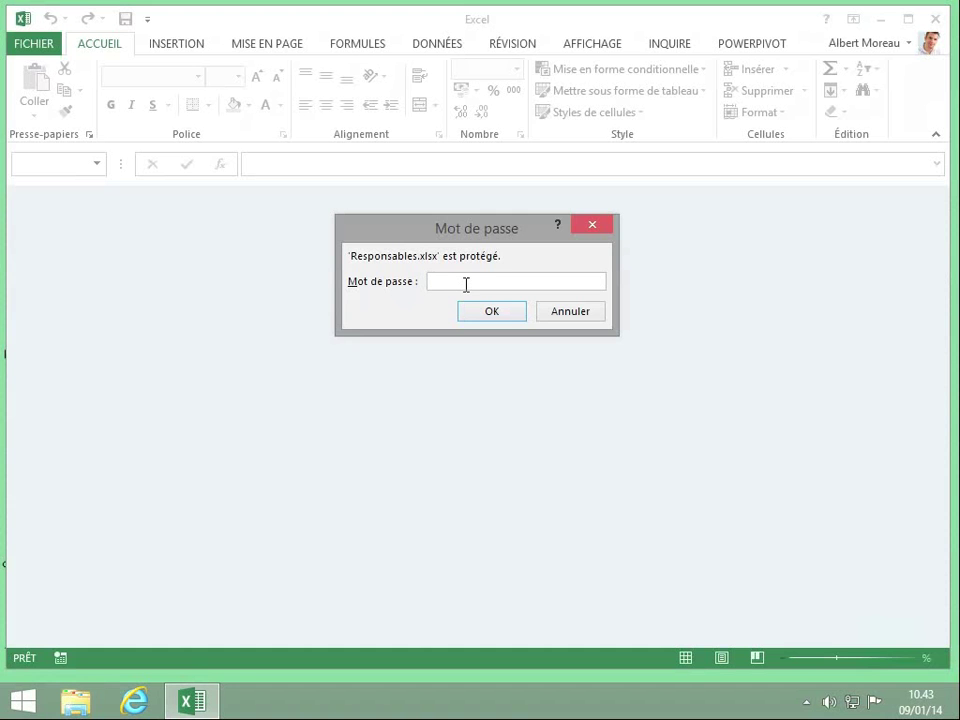
Enter a wrong opening password, dismiss the error, and bring up the Ouvrir page.
text(••••••••••)
key(Return)
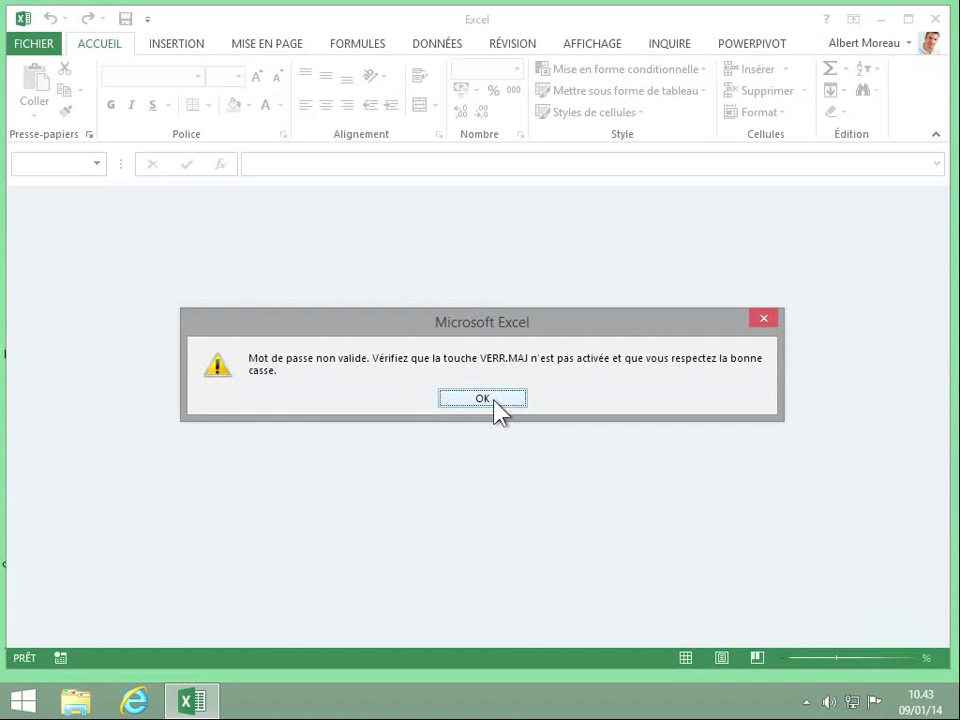
click(496, 400)
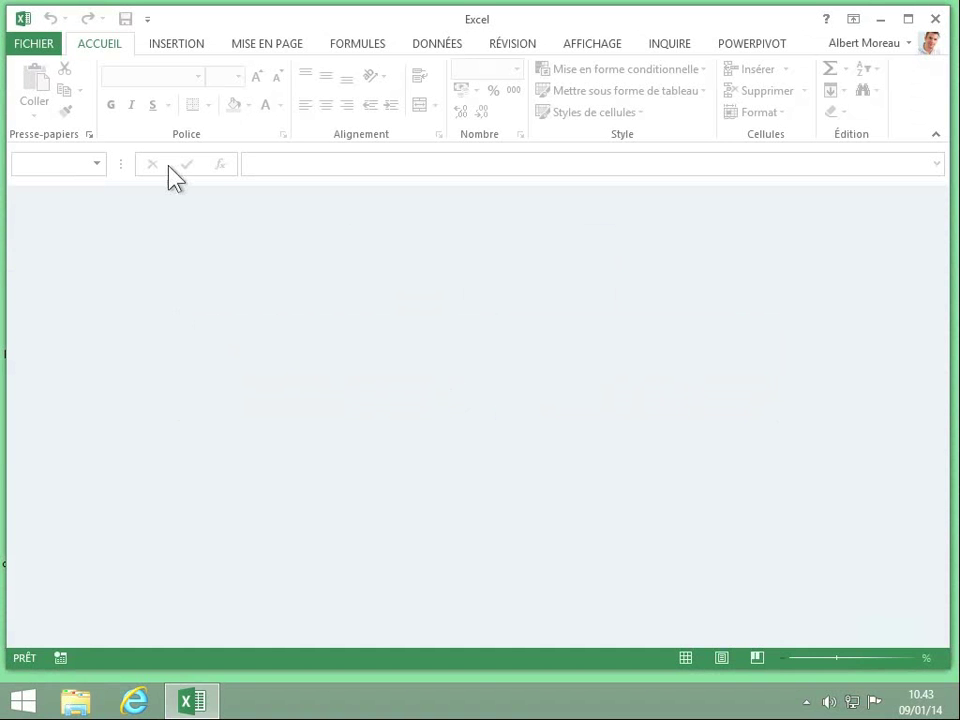
click(38, 45)
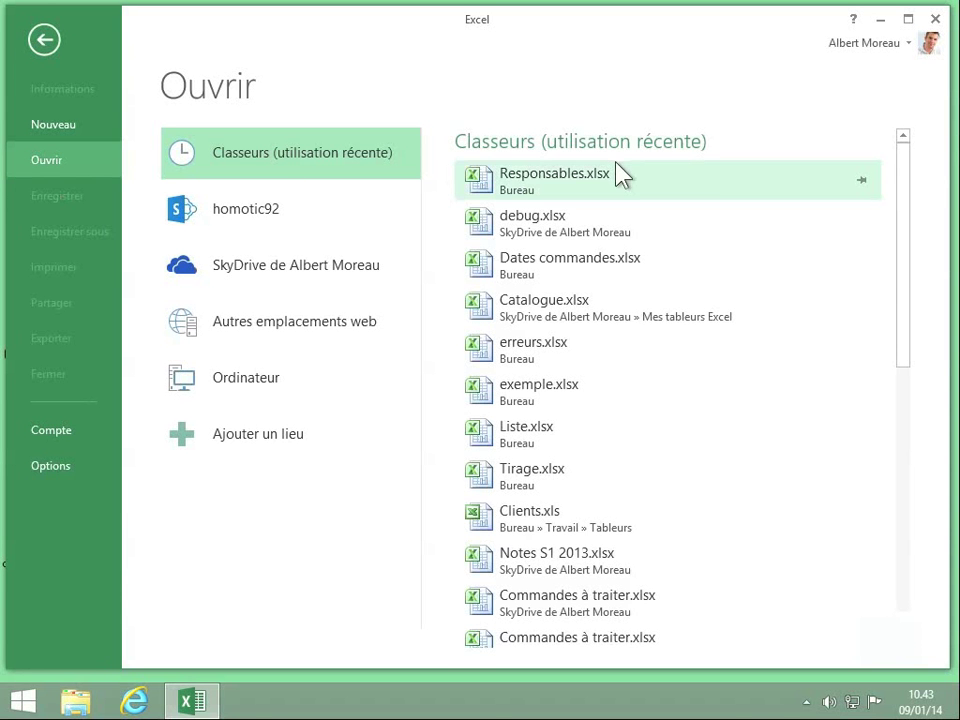
Open Responsables.xlsx from the recent list with its correct password and select cell D3.
click(528, 186)
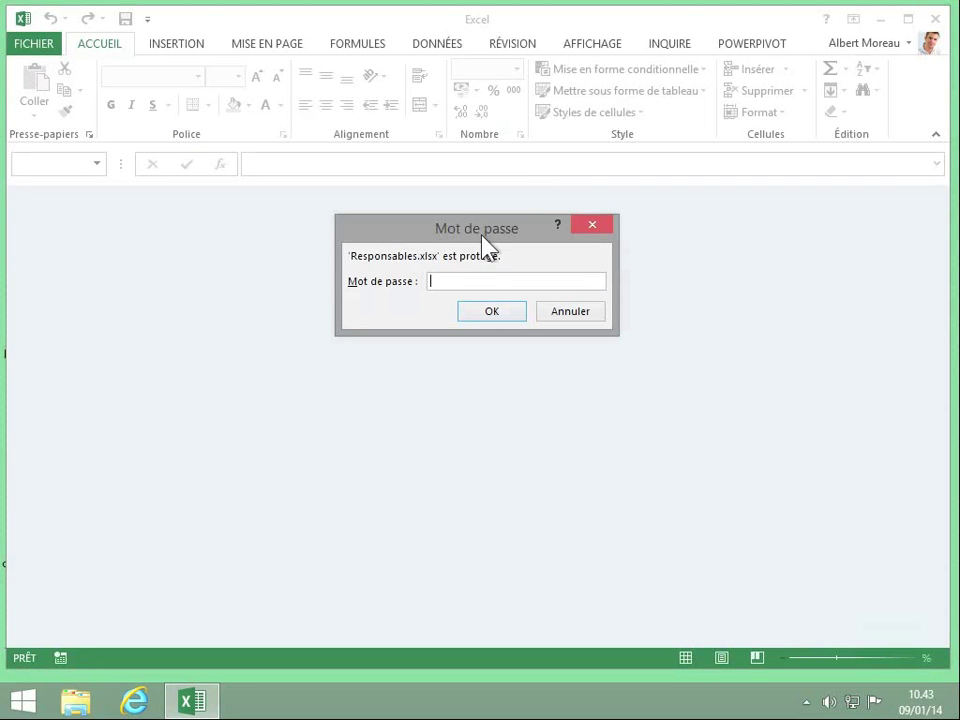
text(********)
click(491, 313)
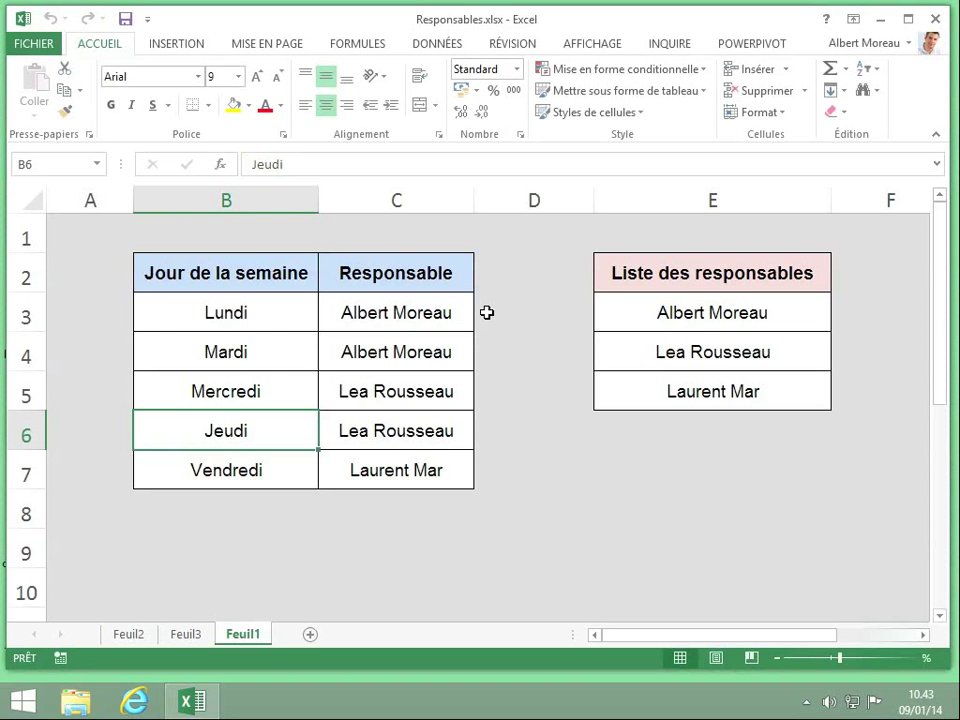
click(487, 313)
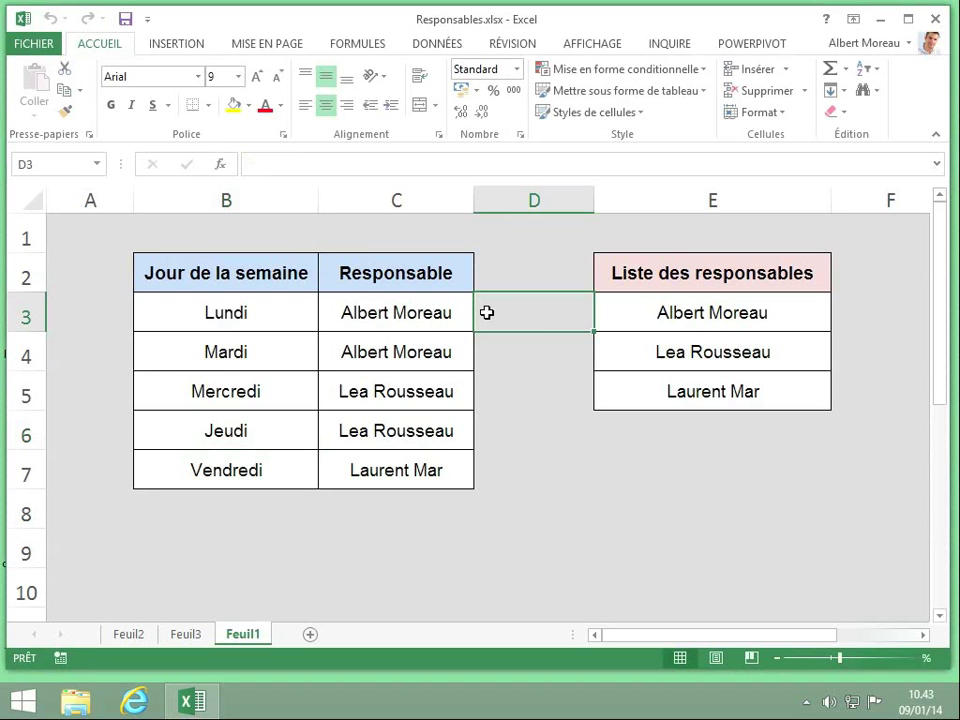
Clear the password in Chiffrer avec mot de passe so no opening password remains.
click(40, 48)
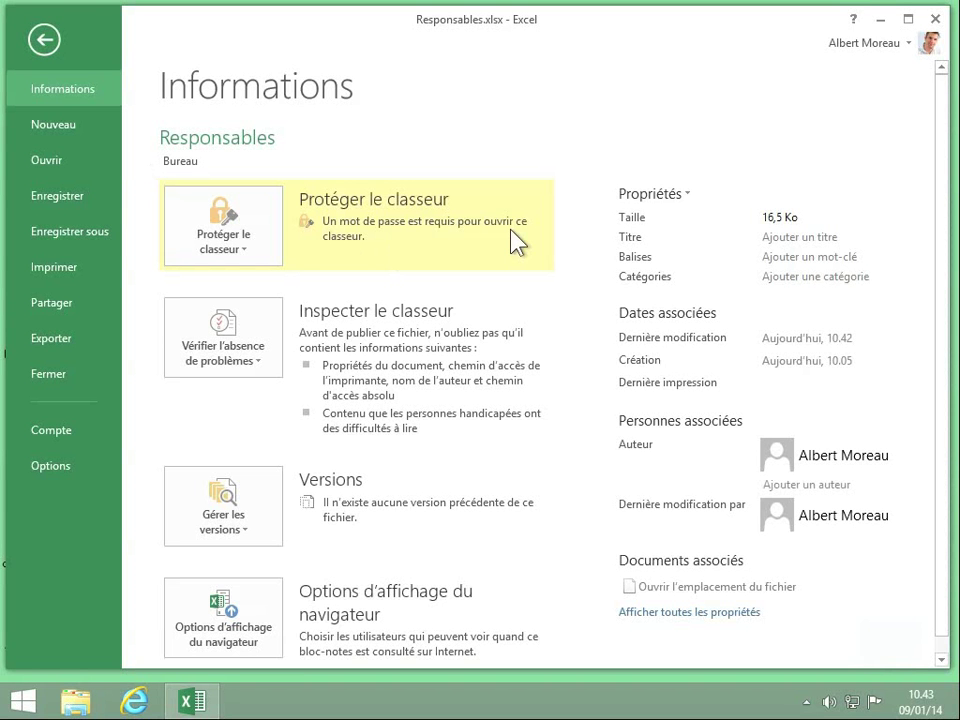
click(250, 242)
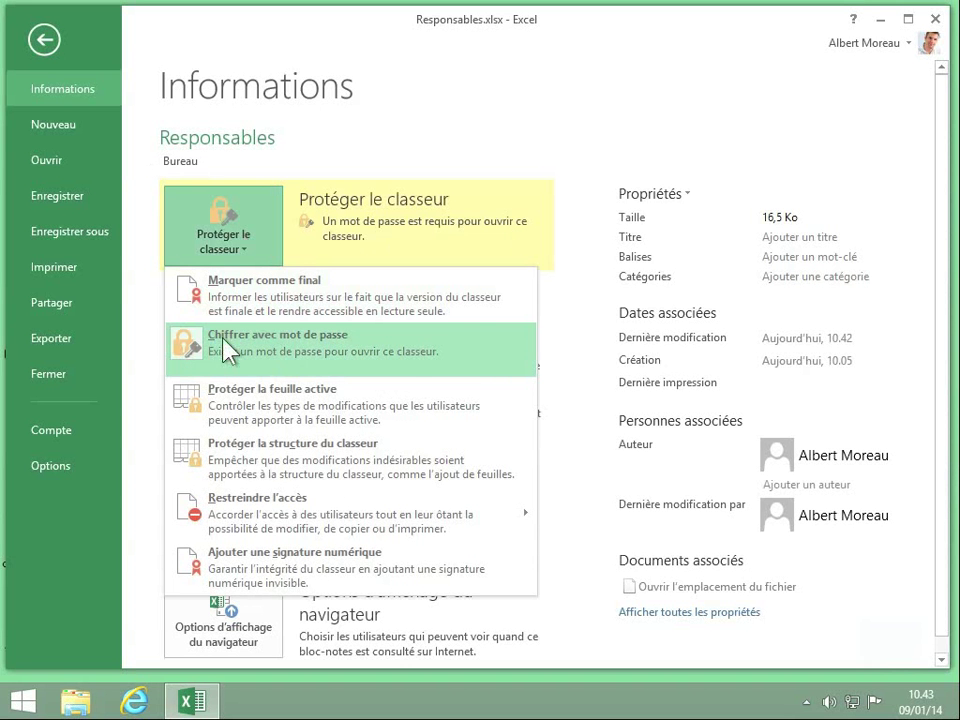
click(245, 352)
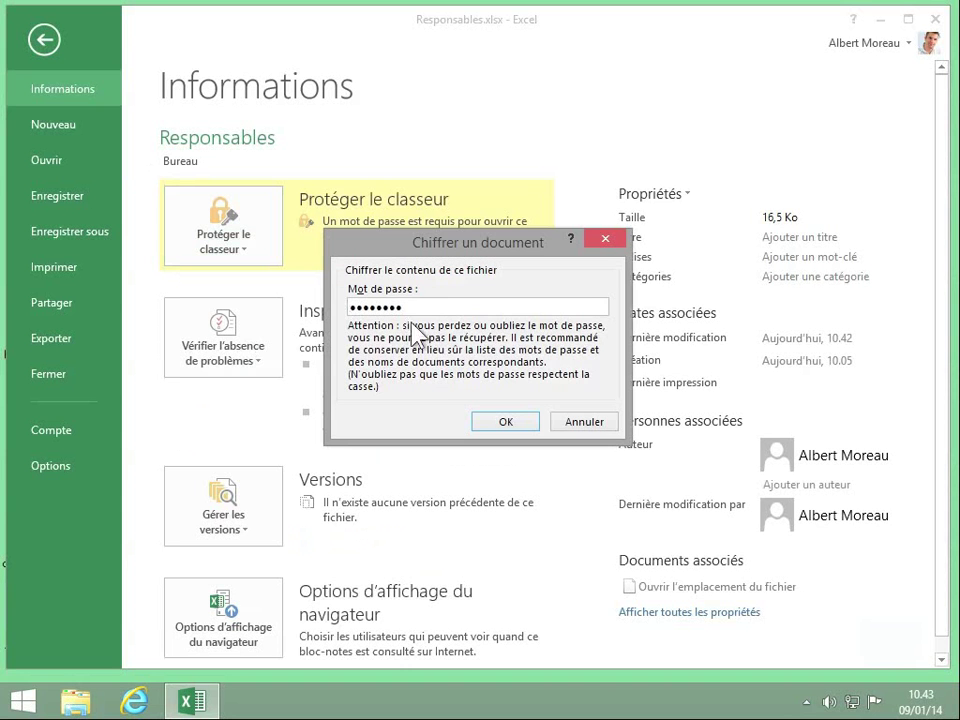
drag(421, 307, 343, 317)
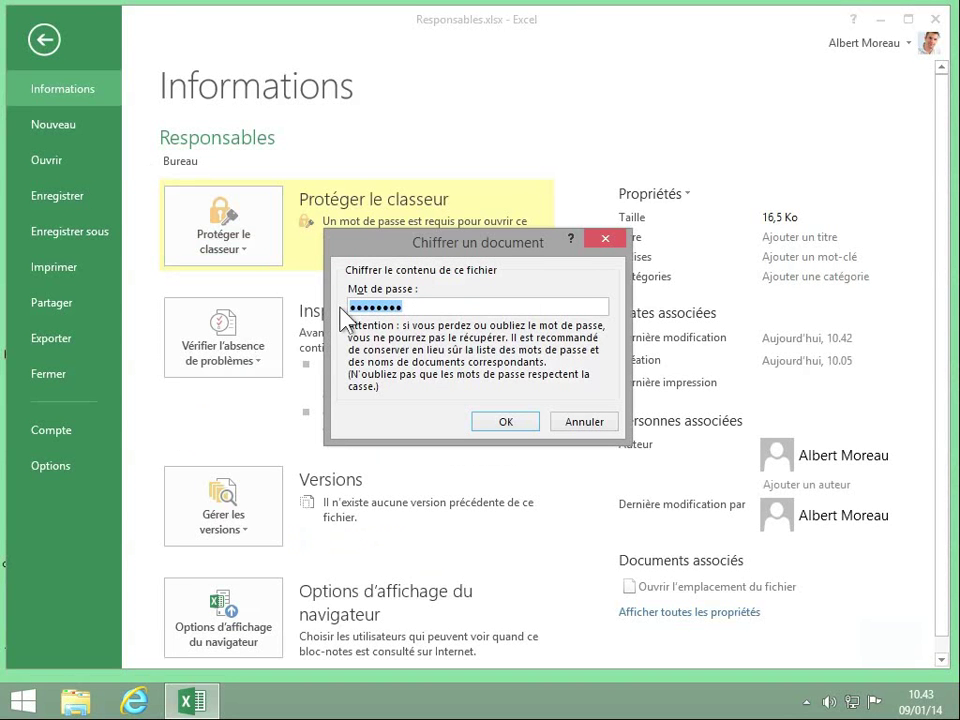
key(BackSpace)
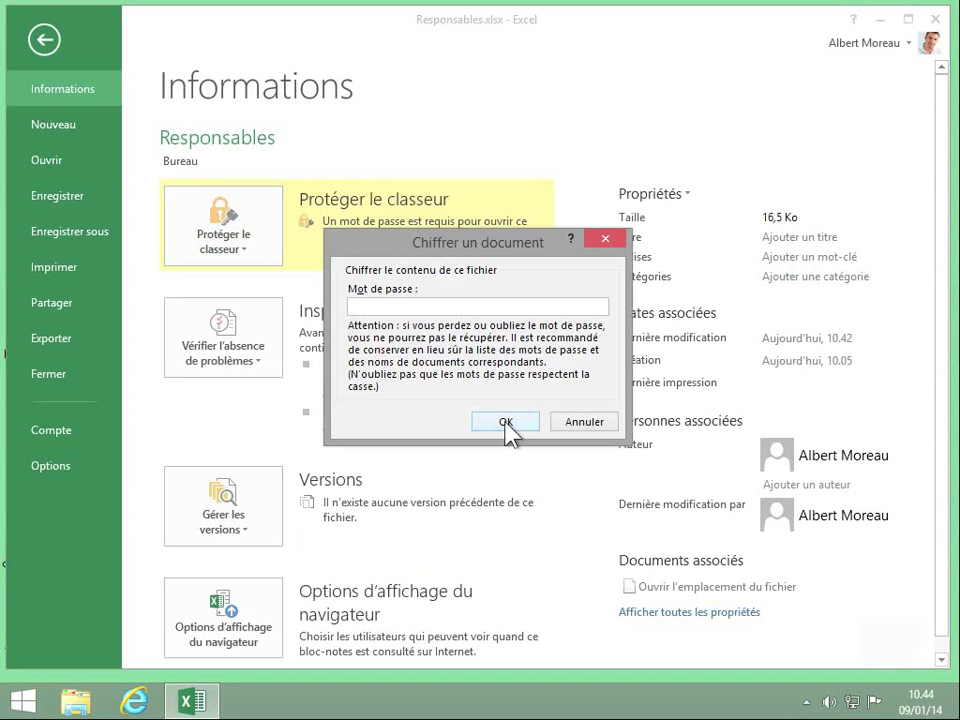
click(506, 422)
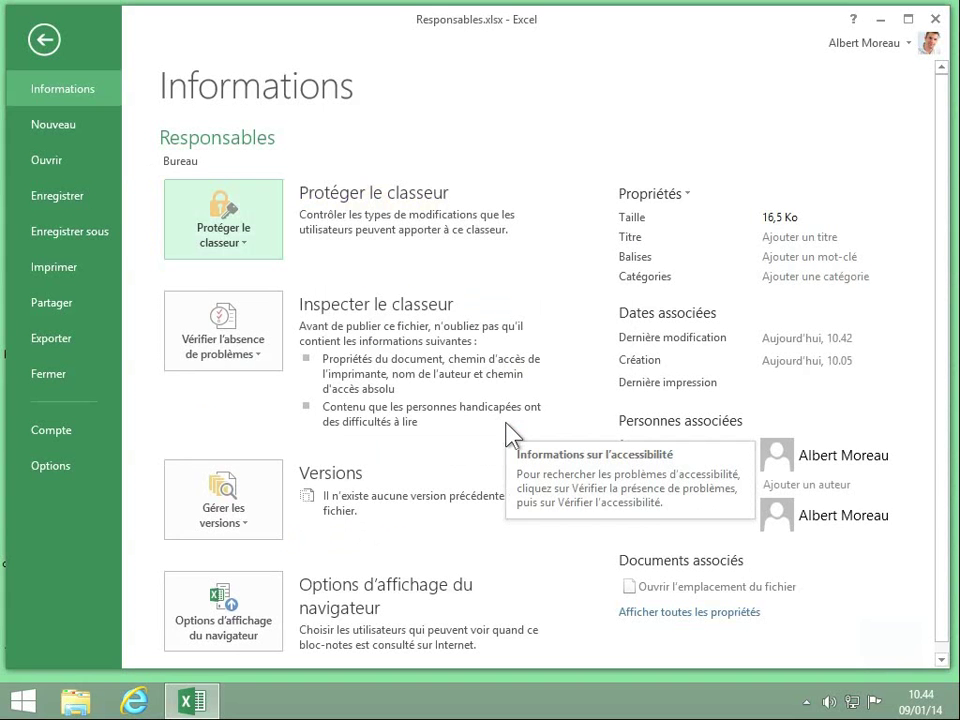